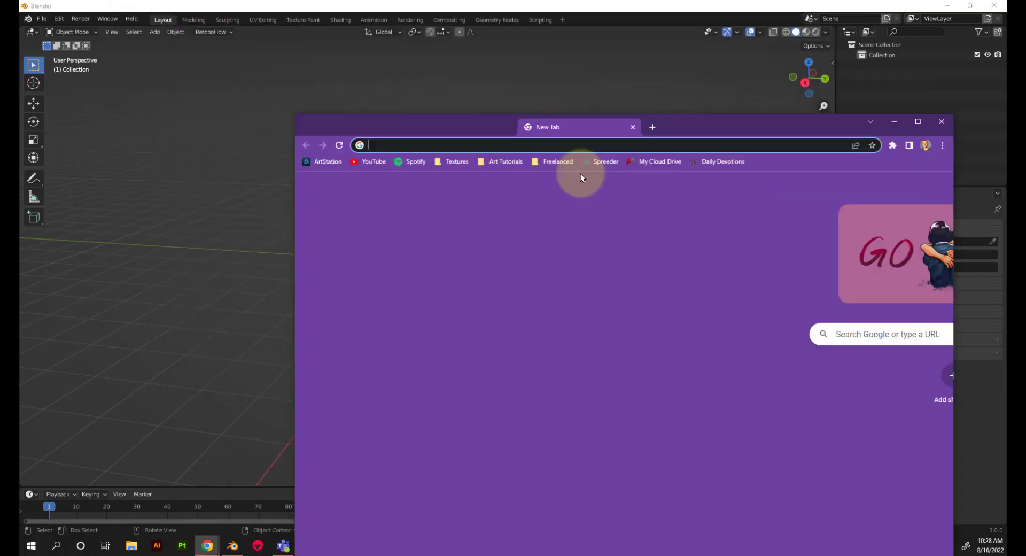
Bring the Chrome window into full view over Blender and maximize it
left_click_drag(550, 128, 427, 1)
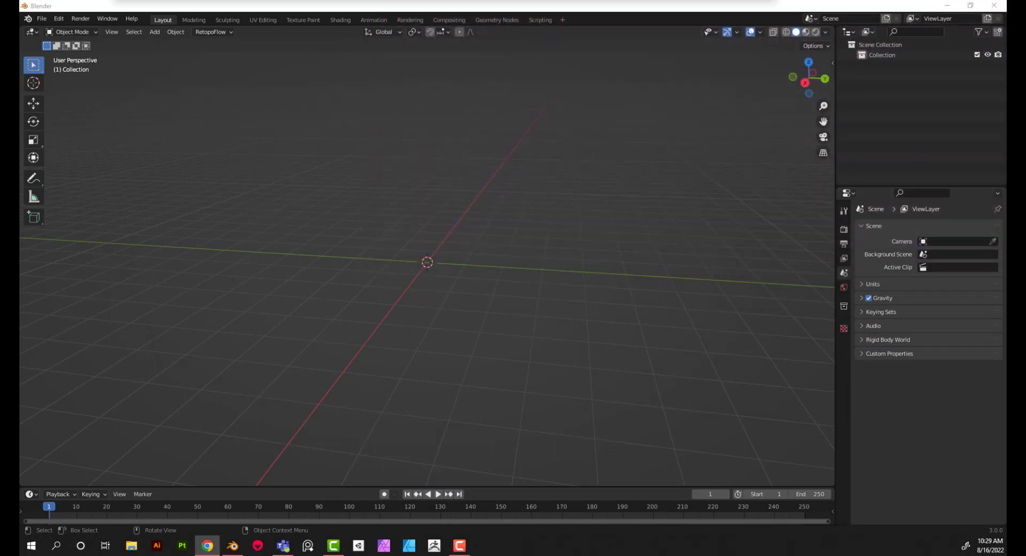
left_click_drag(348, 0, 368, 97)
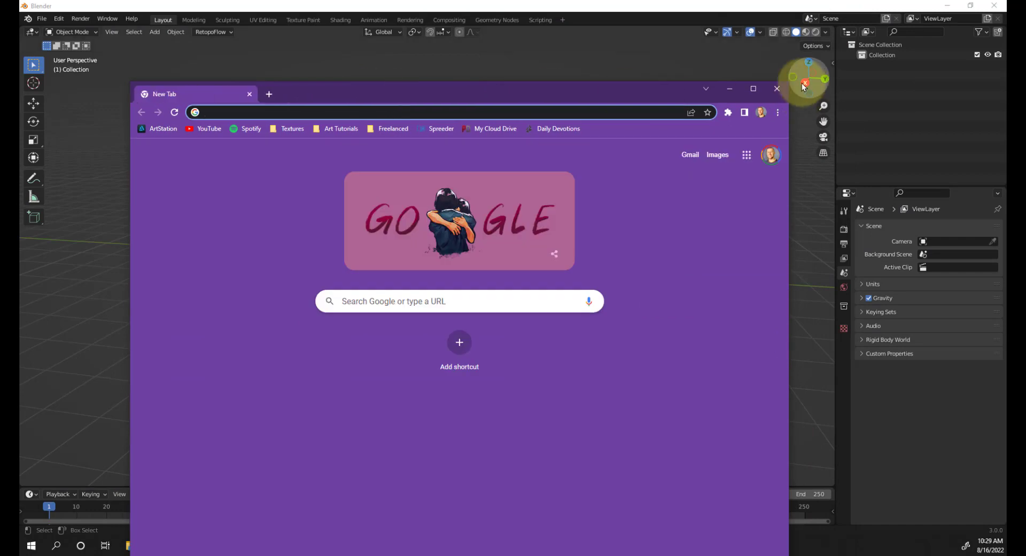
left_click(752, 90)
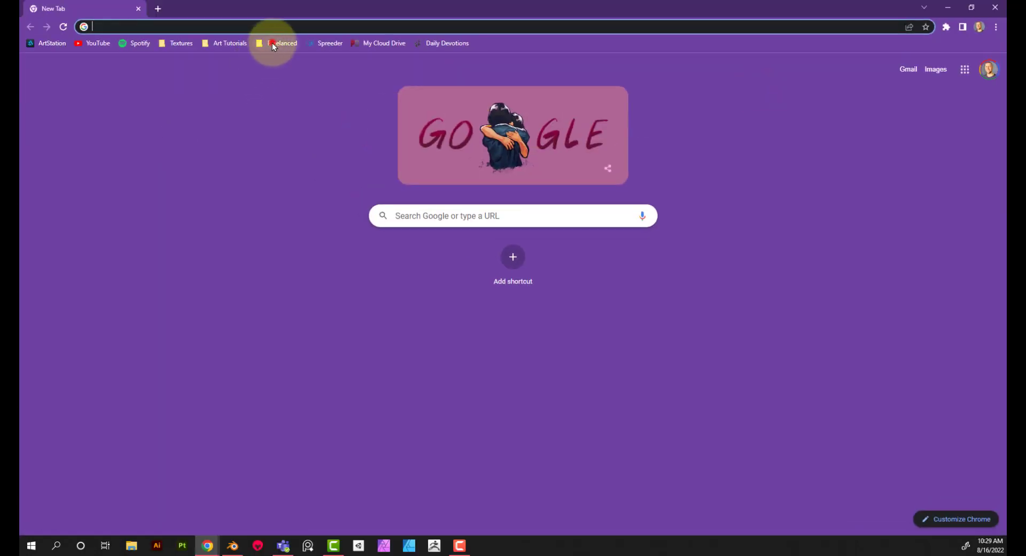
Open The Models Resource from the Art Tutorials bookmarks and close the floating video ad
left_click(272, 43)
mouse_move(225, 42)
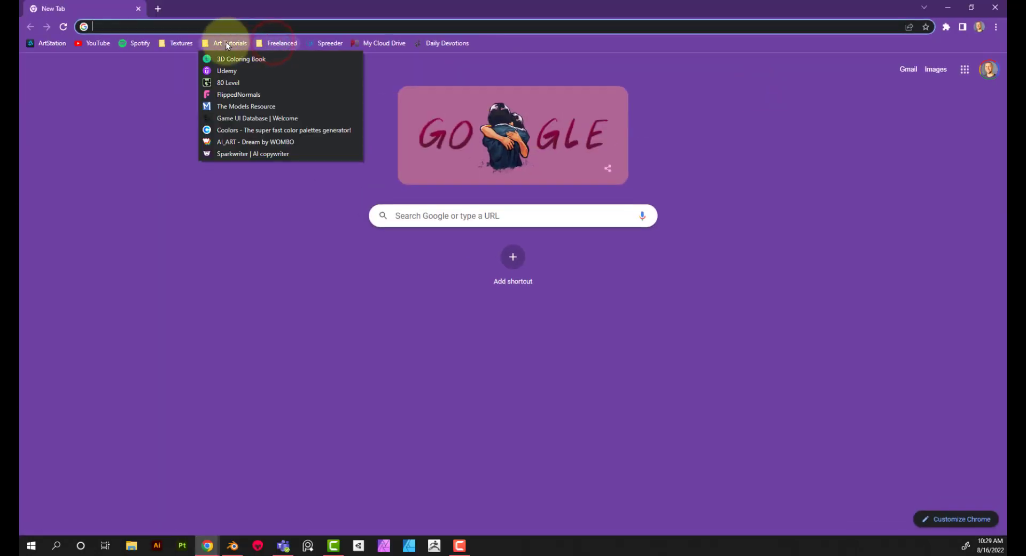
left_click(227, 106)
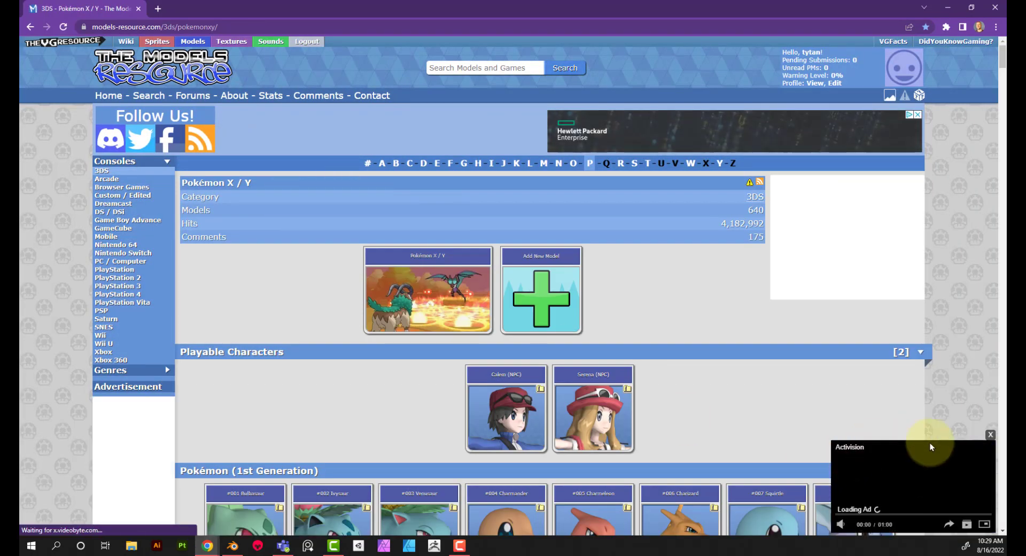
left_click(989, 437)
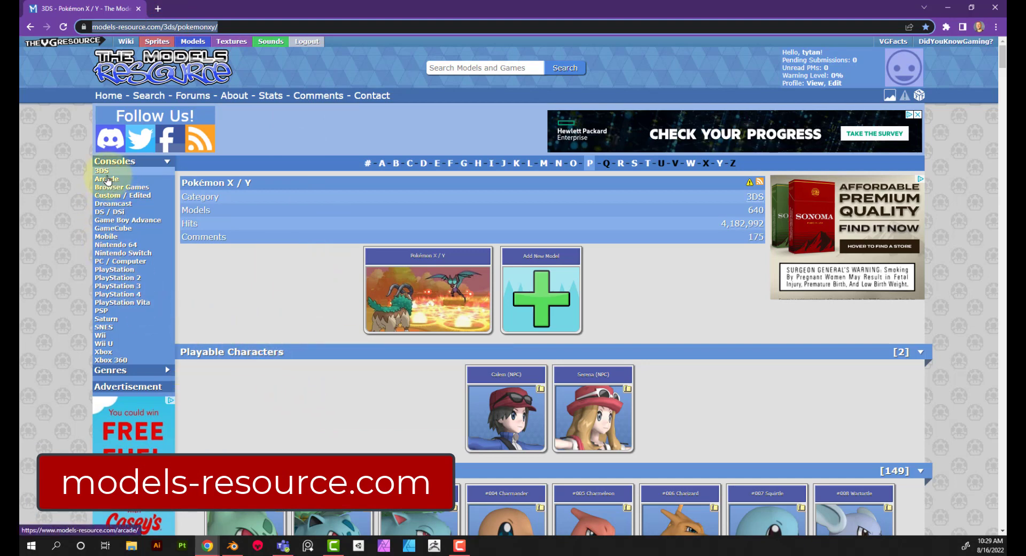
Browse the PlayStation 4 category and look through the Crash Team Racing Nitro-Fueled models
left_click(114, 293)
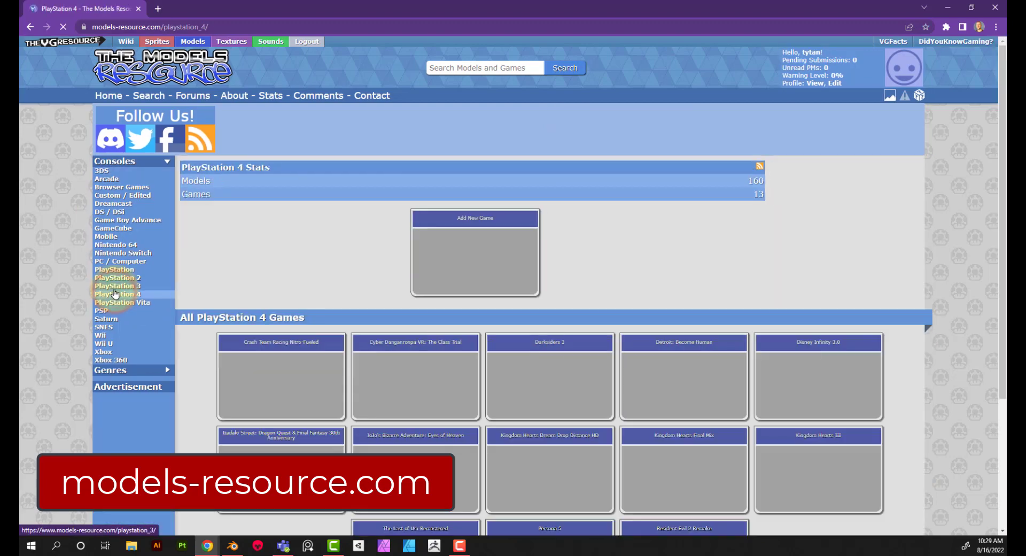
left_click(282, 374)
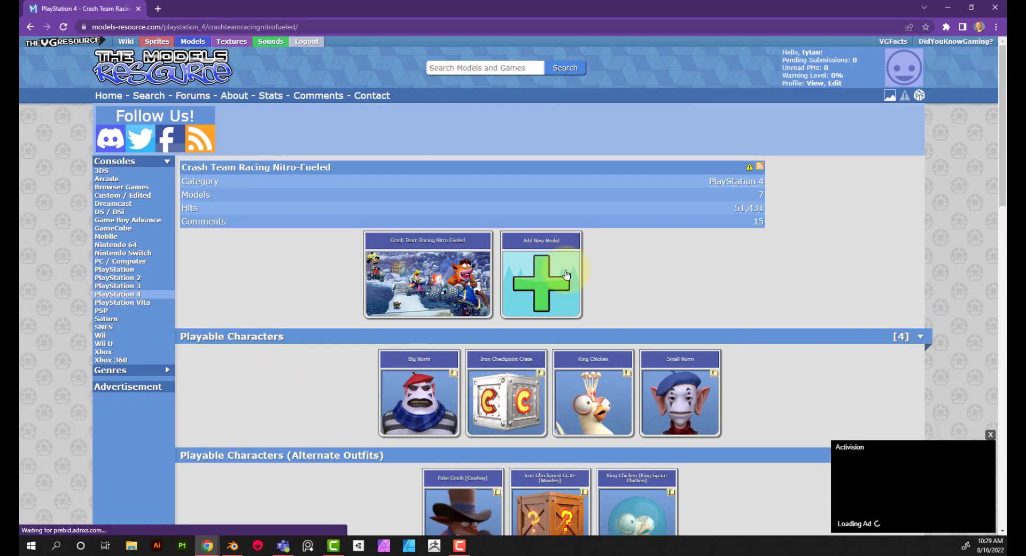
scroll(652, 307, "down", 1)
scroll(652, 305, "down", 3)
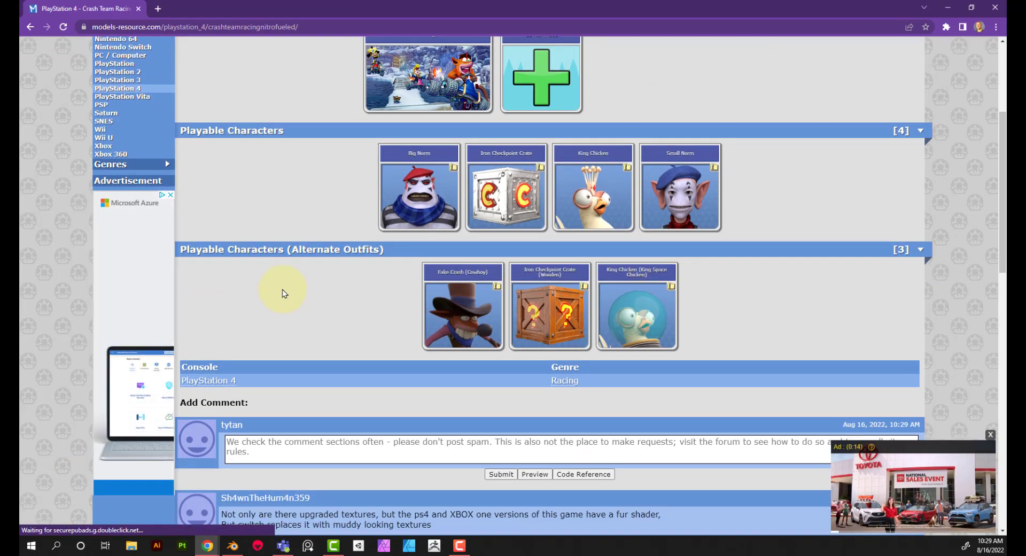
scroll(357, 301, "up", 4)
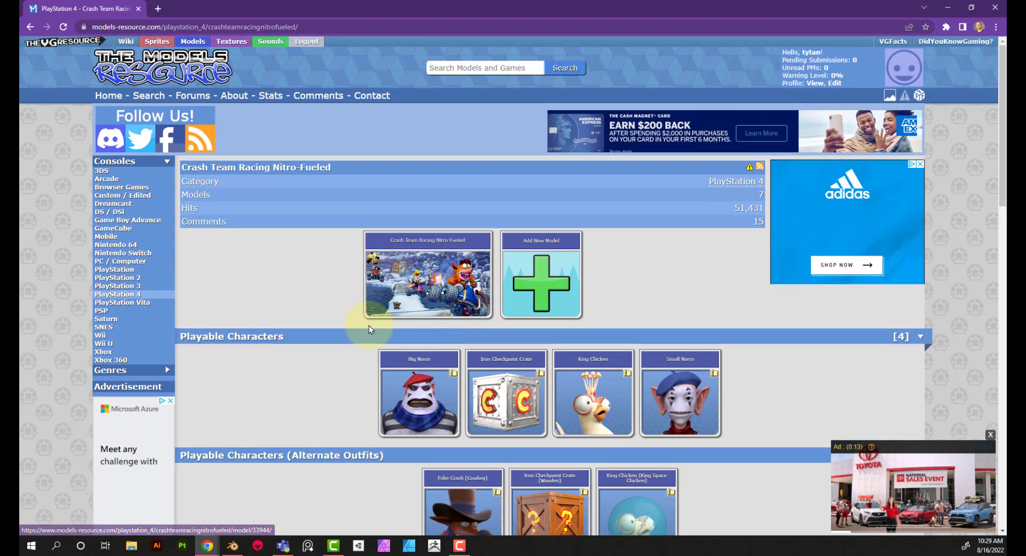
Look through the list of games in the Saturn category
left_click(127, 321)
scroll(567, 382, "down", 3)
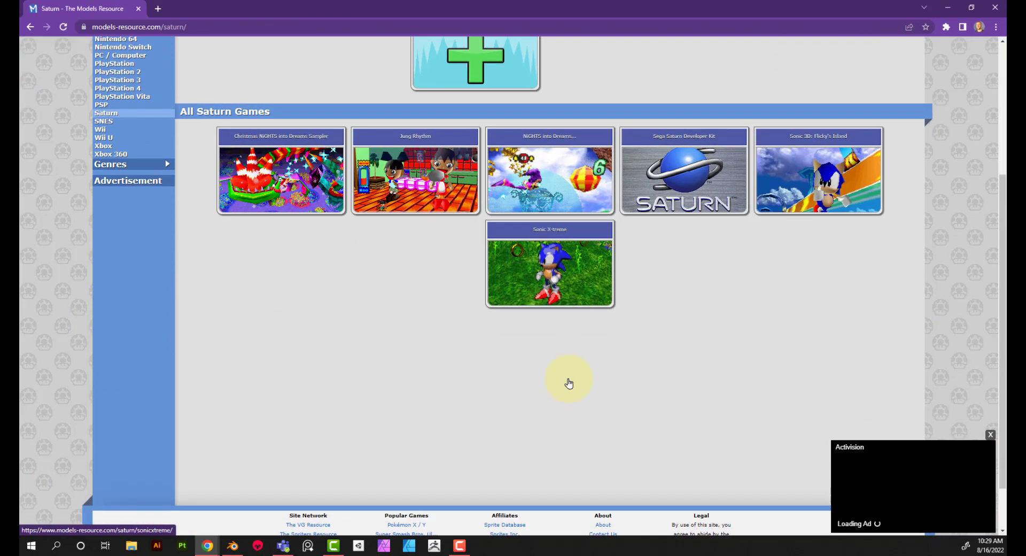
scroll(460, 365, "up", 3)
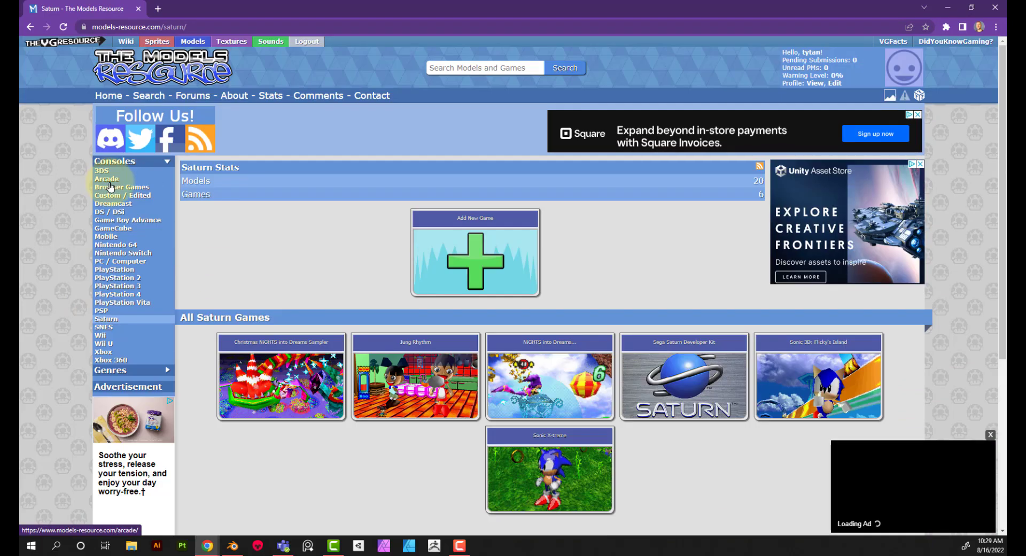
Browse the Wii U category and open the Super Smash Bros. for Wii U game page
left_click(104, 343)
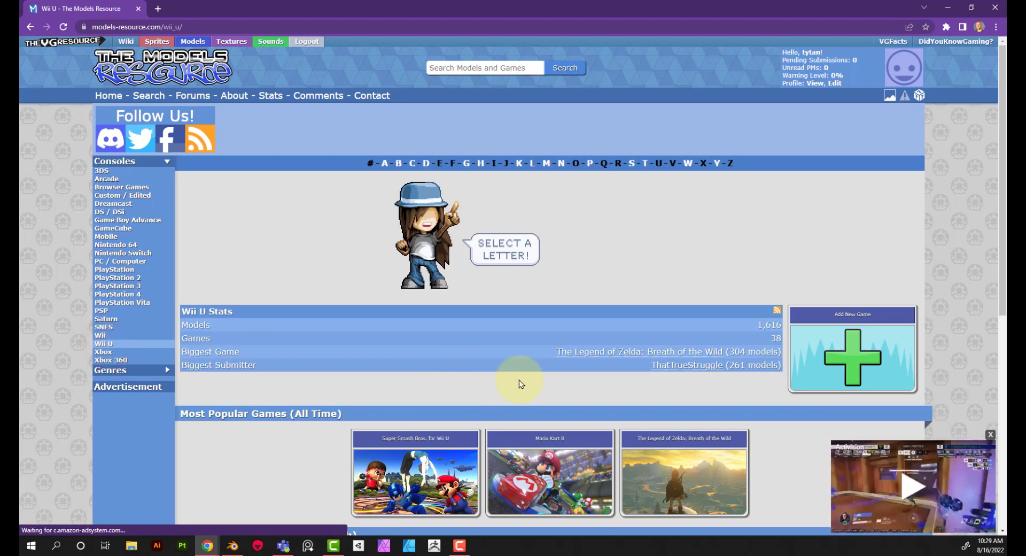
scroll(522, 382, "down", 7)
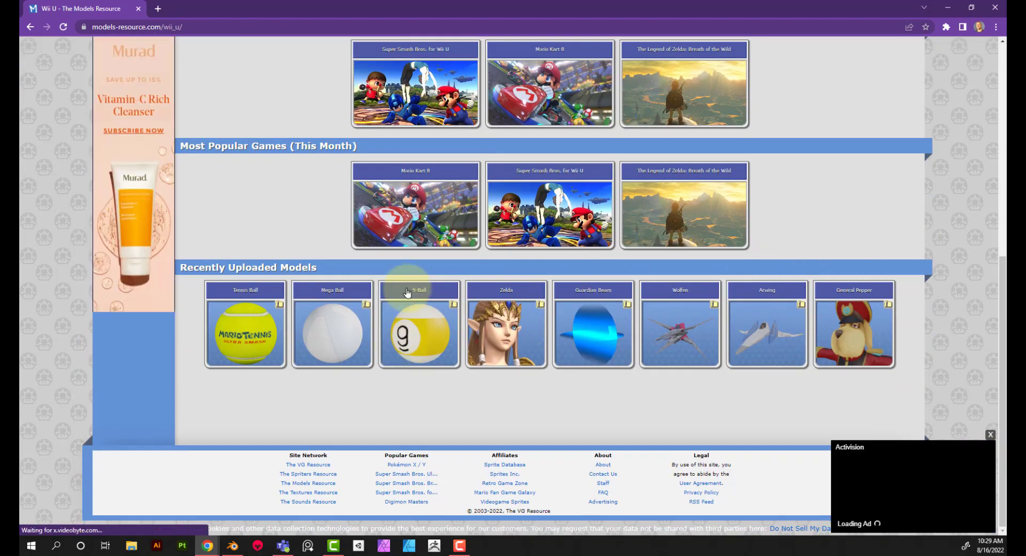
scroll(327, 271, "up", 4)
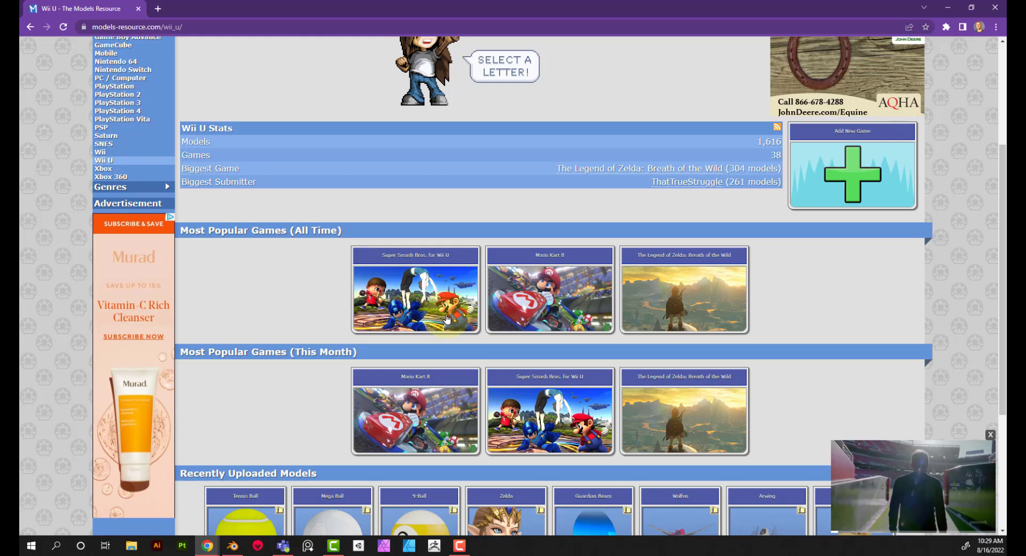
left_click(447, 319)
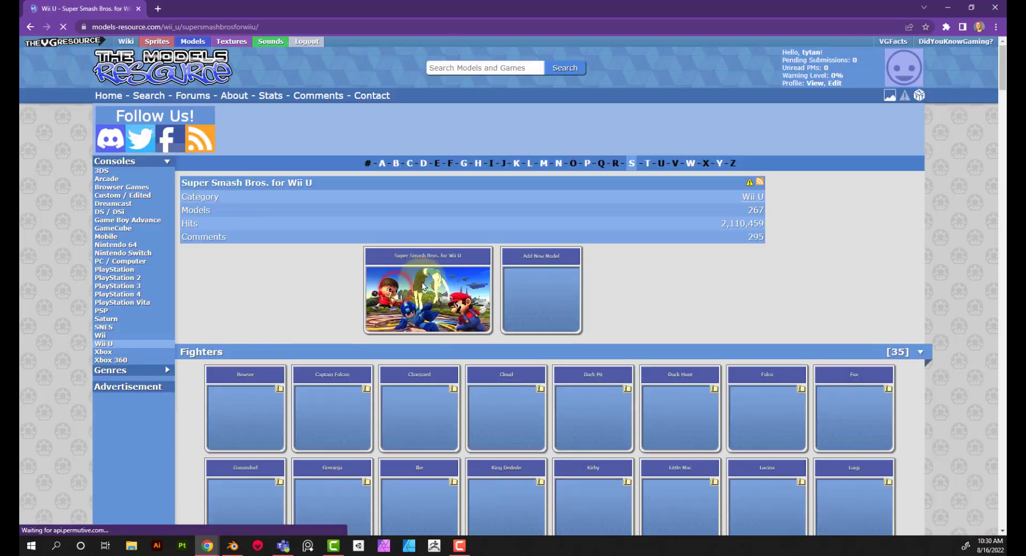
Open the Charizard fighter's model page and examine its preview and file details
left_click(427, 426)
scroll(615, 363, "down", 2)
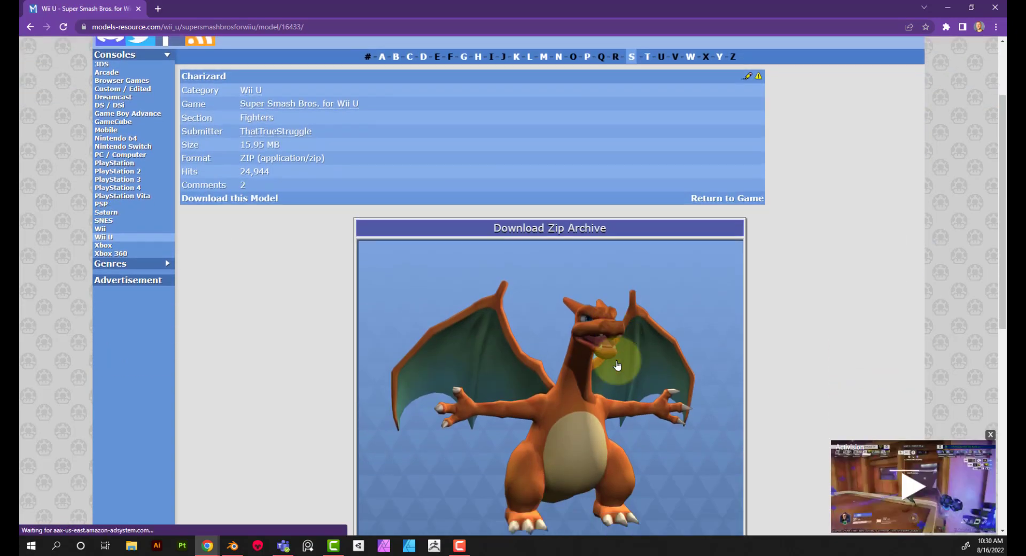
scroll(617, 365, "down", 4)
scroll(617, 364, "up", 4)
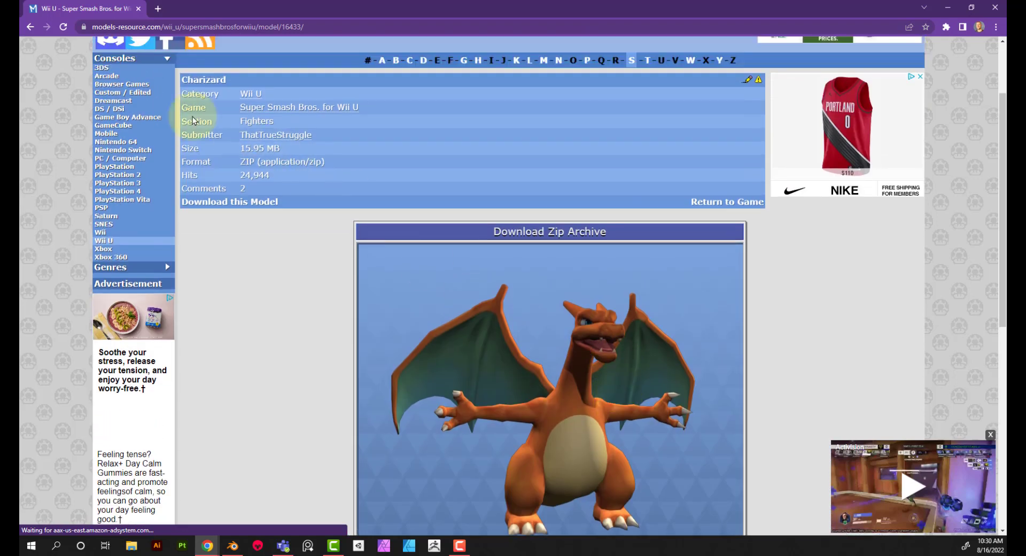
Open the #006 Charizard model page of Pokémon X / Y in the 3DS category
left_click(101, 70)
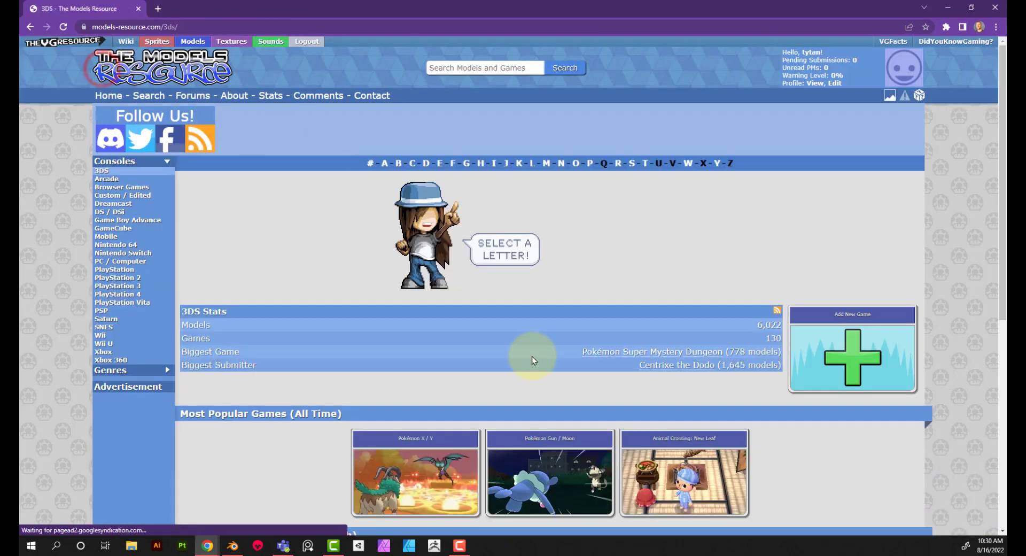
scroll(531, 354, "down", 2)
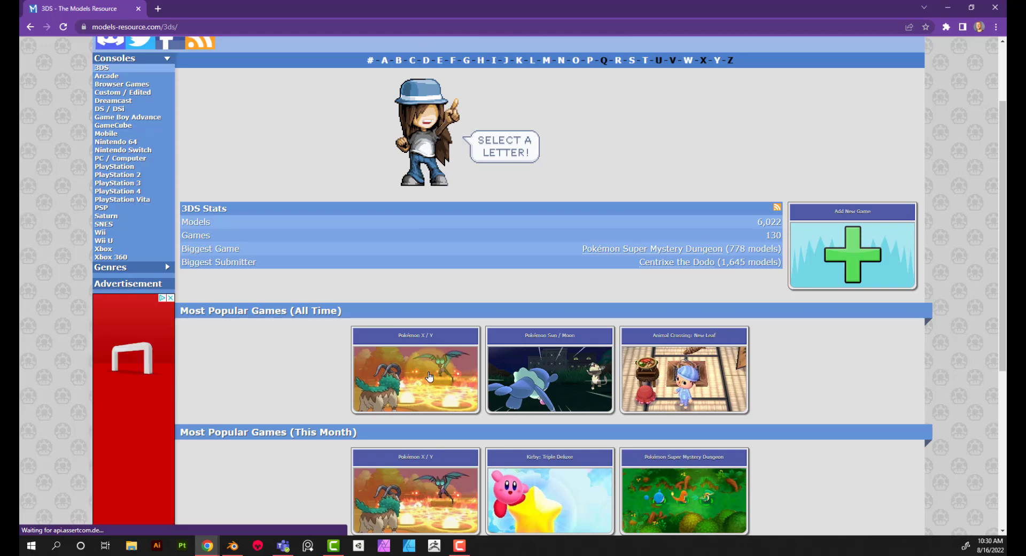
left_click(429, 375)
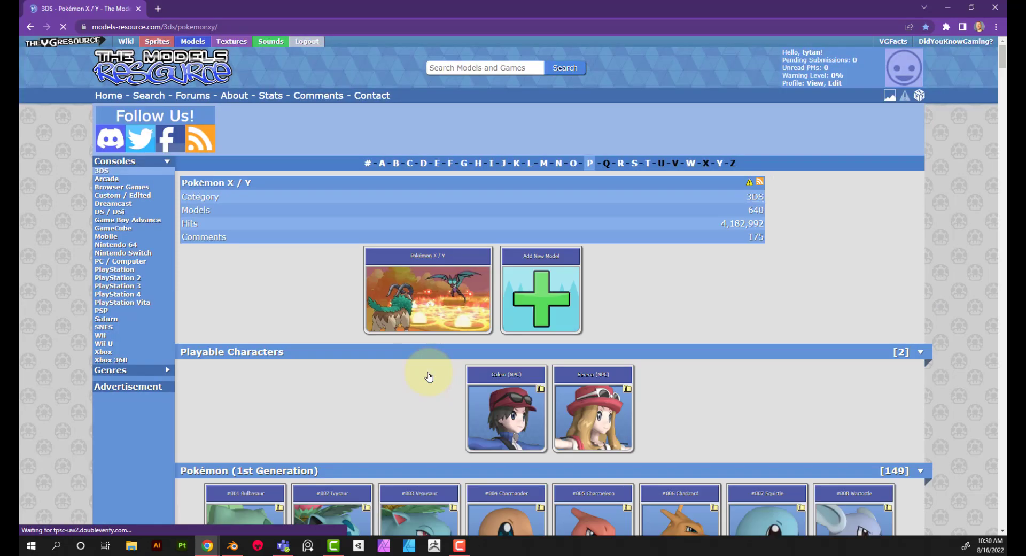
scroll(328, 342, "down", 4)
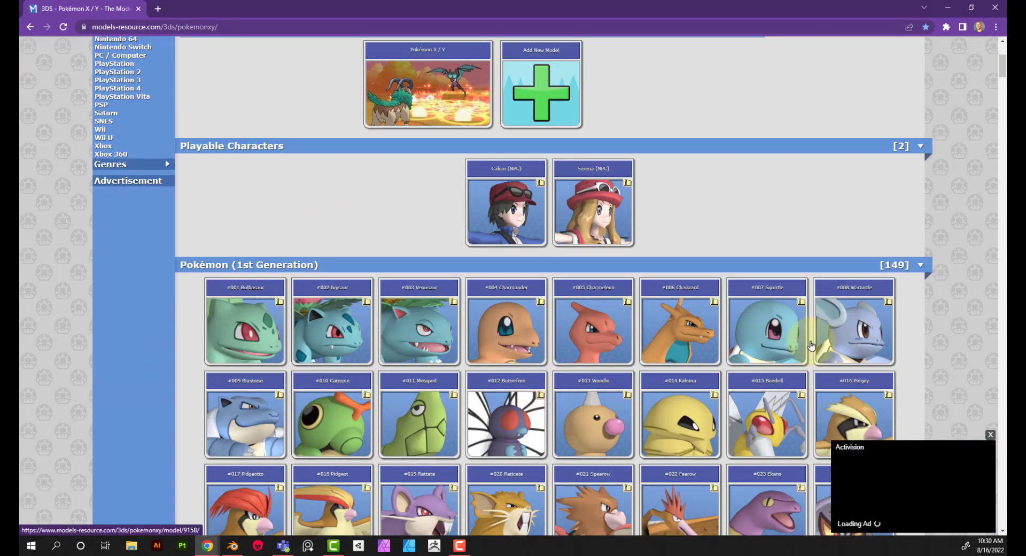
left_click(693, 336)
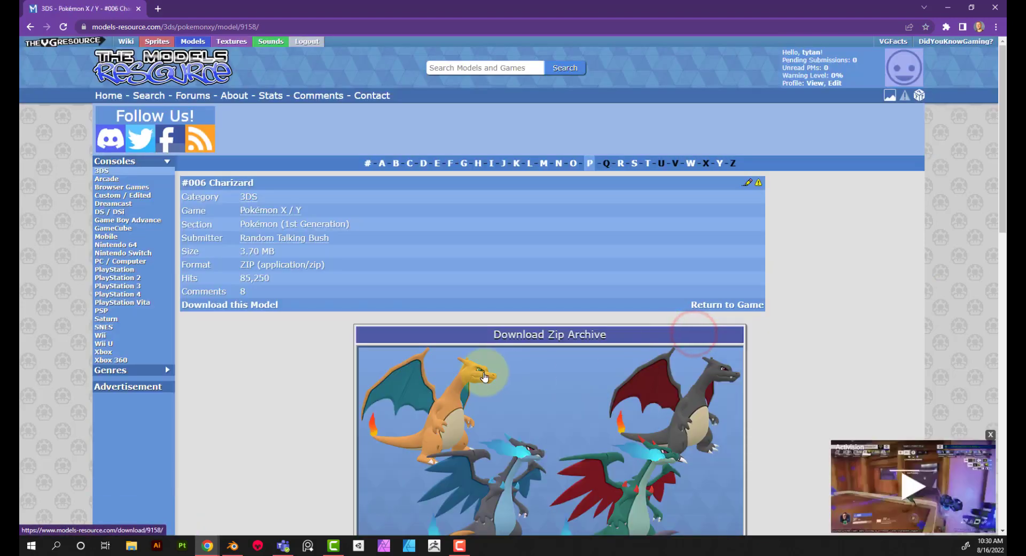
Look over the Charizard variants in the preview and download the model's zip archive
scroll(384, 352, "down", 3)
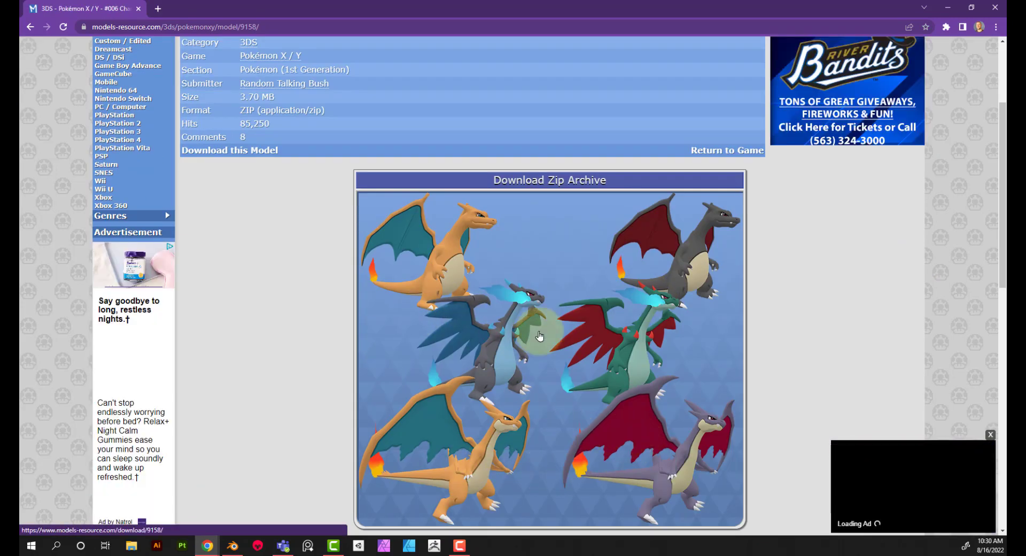
scroll(542, 273, "down", 1)
scroll(541, 273, "down", 2)
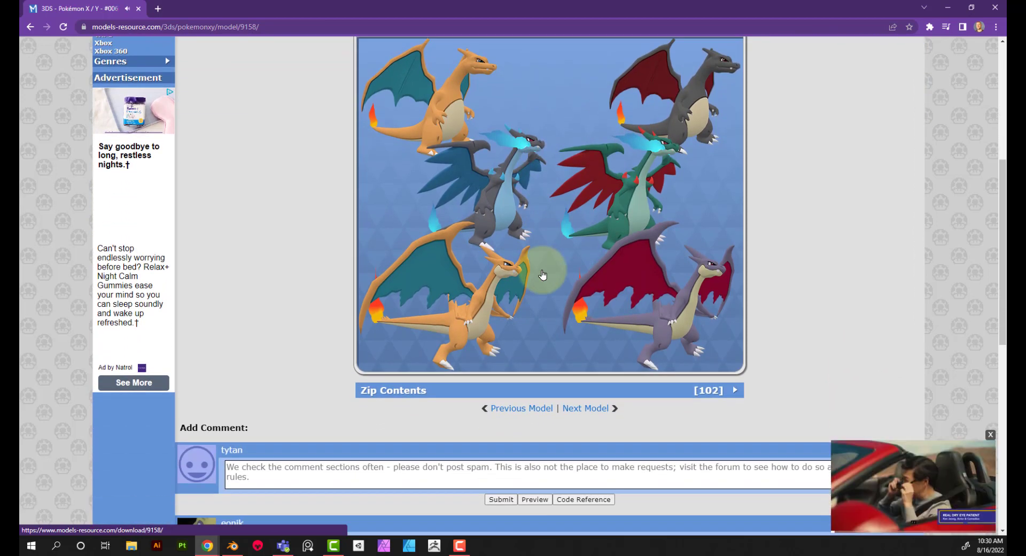
scroll(543, 273, "up", 1)
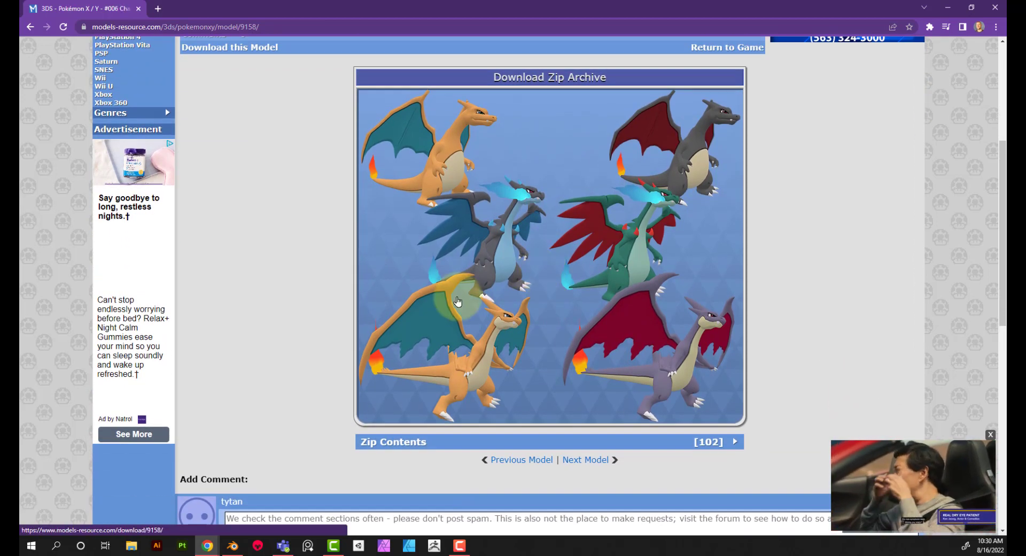
scroll(457, 301, "up", 1)
scroll(457, 301, "up", 4)
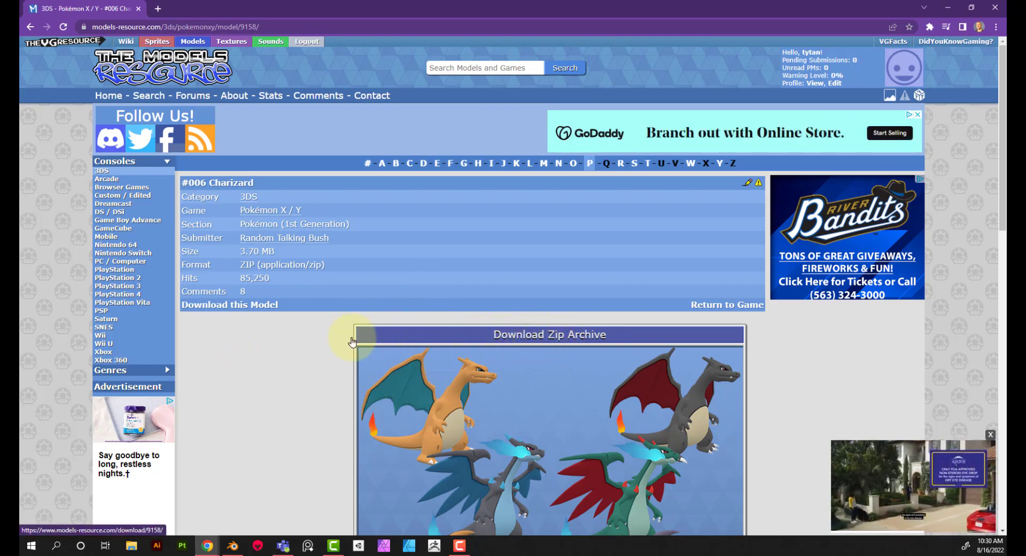
left_click(525, 335)
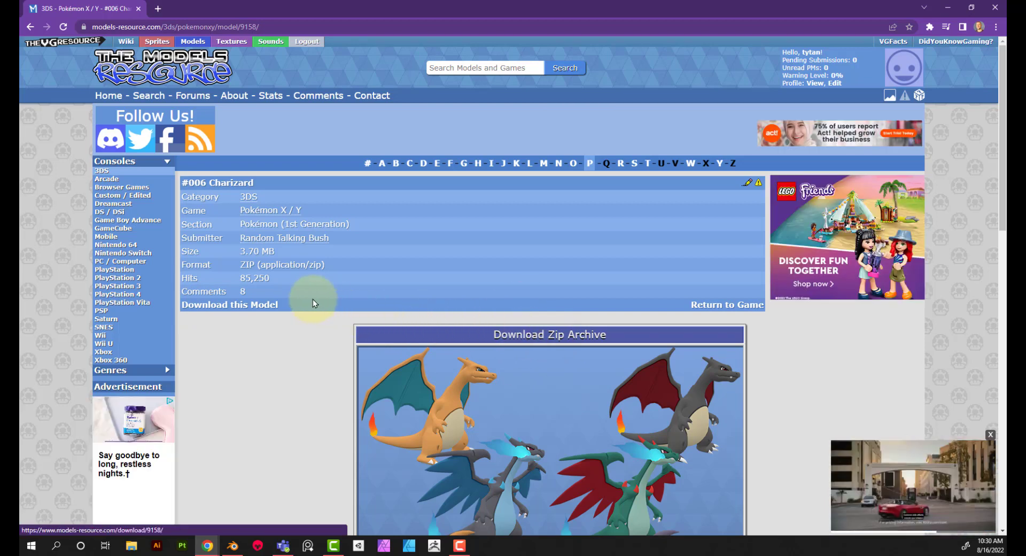
left_click(257, 305)
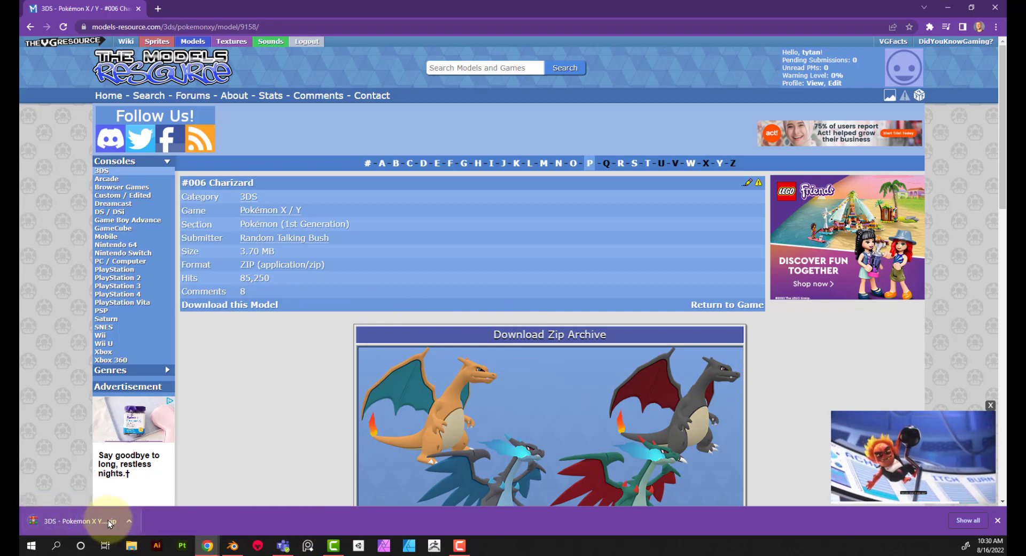
Open the newly downloaded Charizard zip from the Downloads folder in File Explorer and dismiss the WinRAR license reminder
left_click(131, 545)
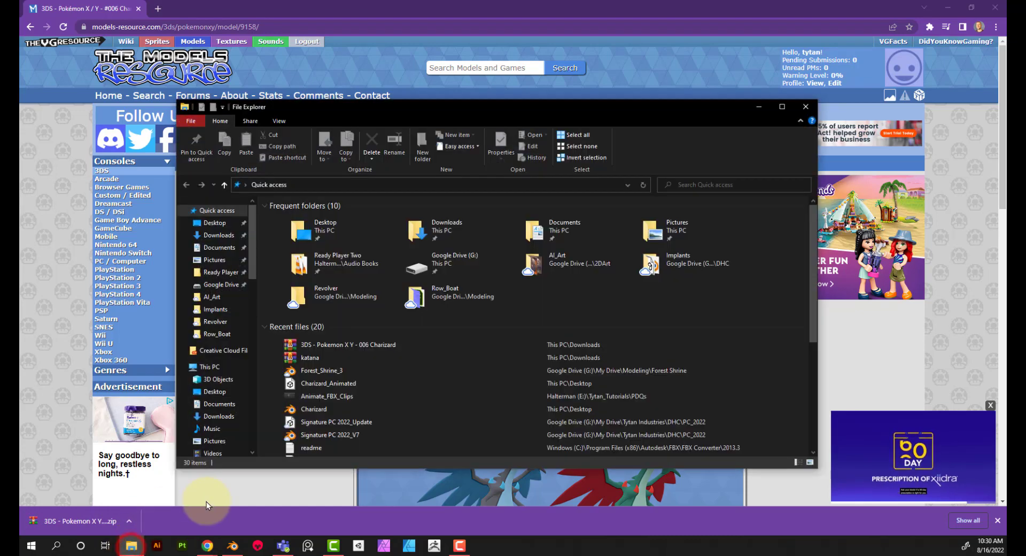
left_click(218, 235)
double_click(305, 244)
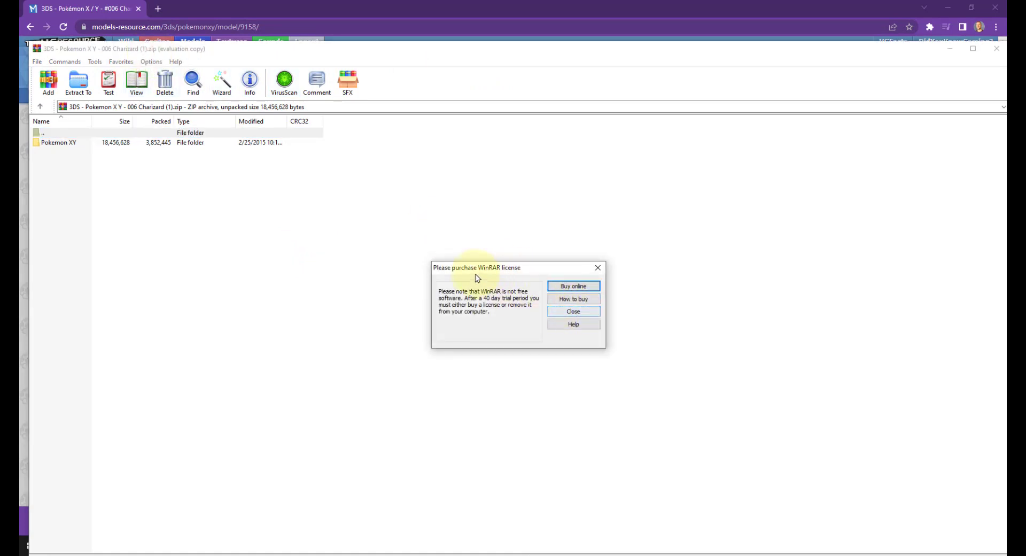
left_click(584, 314)
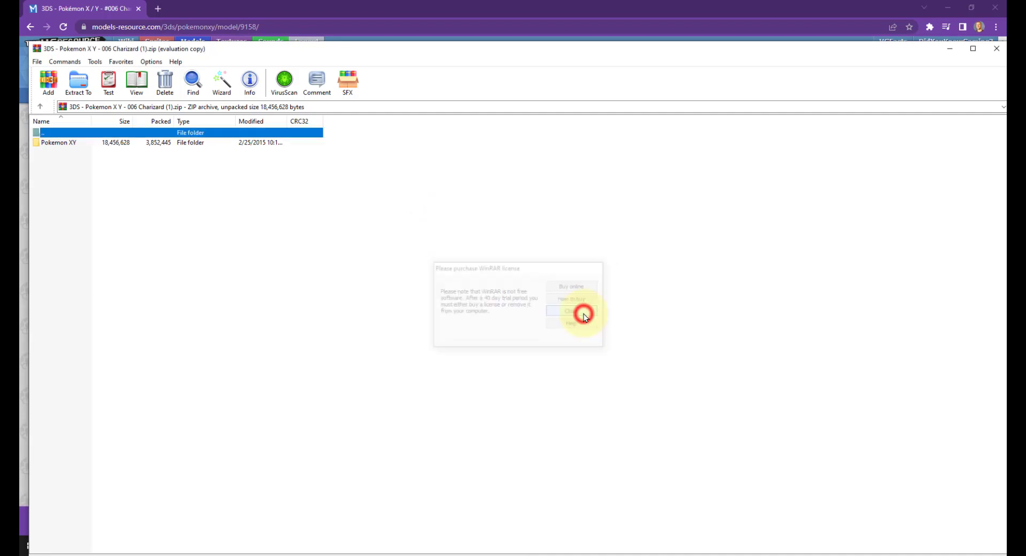
Extract the archive to D:\Downloads\3DS - Pokemon X Y - 006 Charizard (1) and close WinRAR
left_click(79, 85)
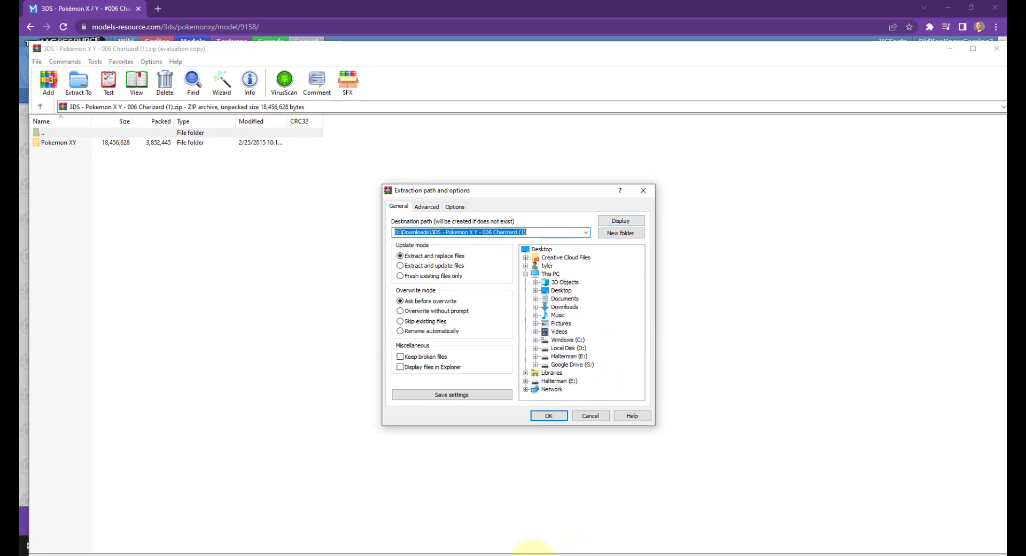
left_click(546, 416)
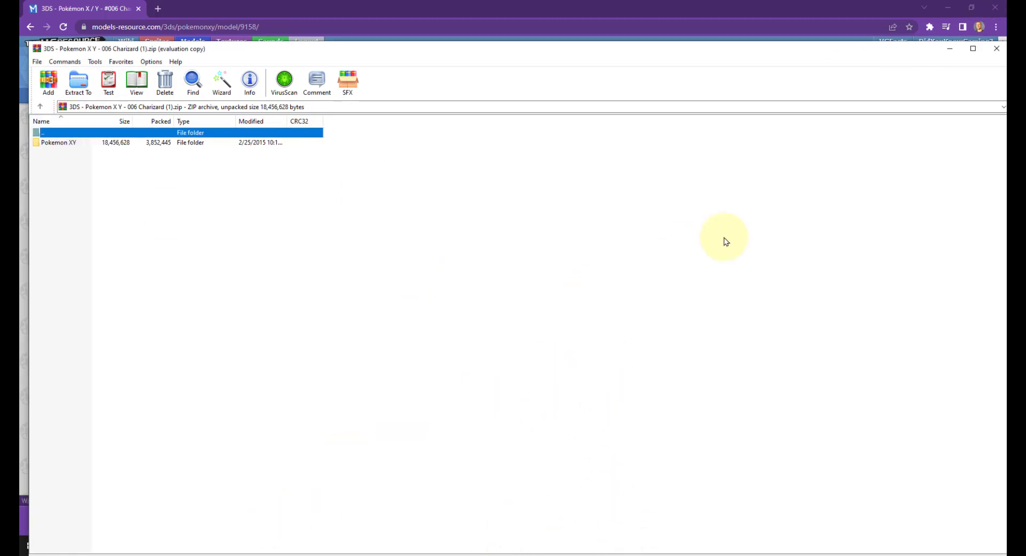
left_click(996, 50)
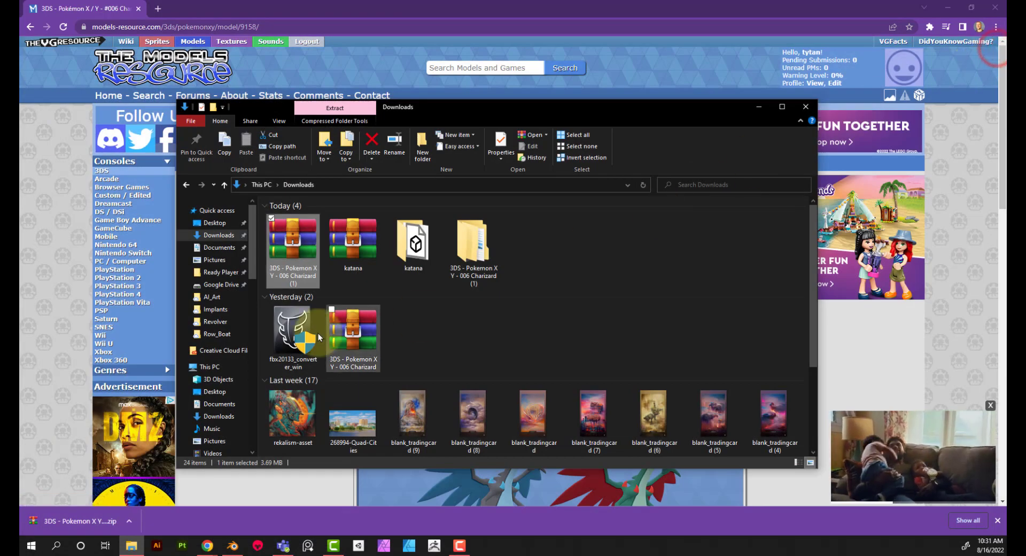
Open the extracted Charizard (1) folder and go into Pokemon XY and its Charizard subfolder
double_click(470, 246)
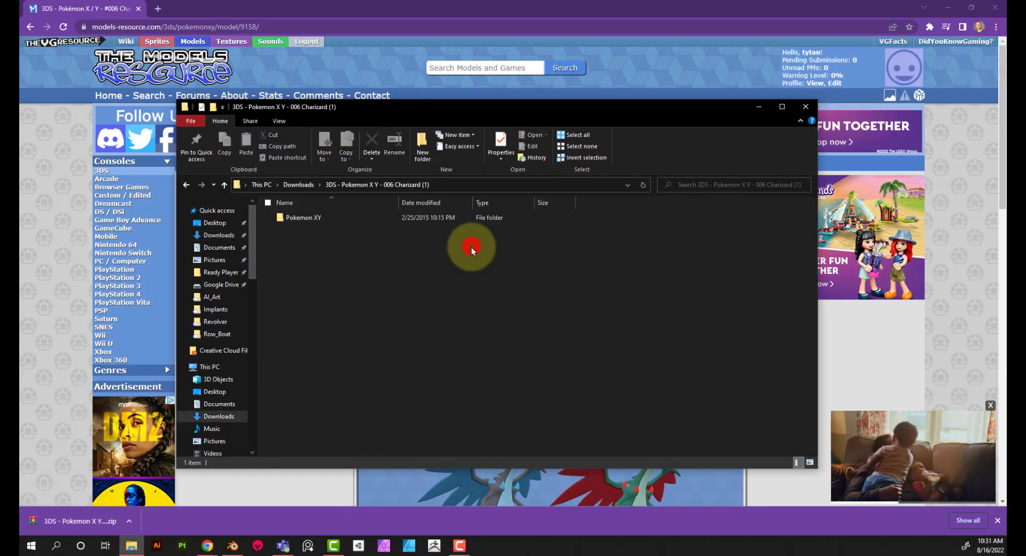
double_click(308, 218)
double_click(311, 219)
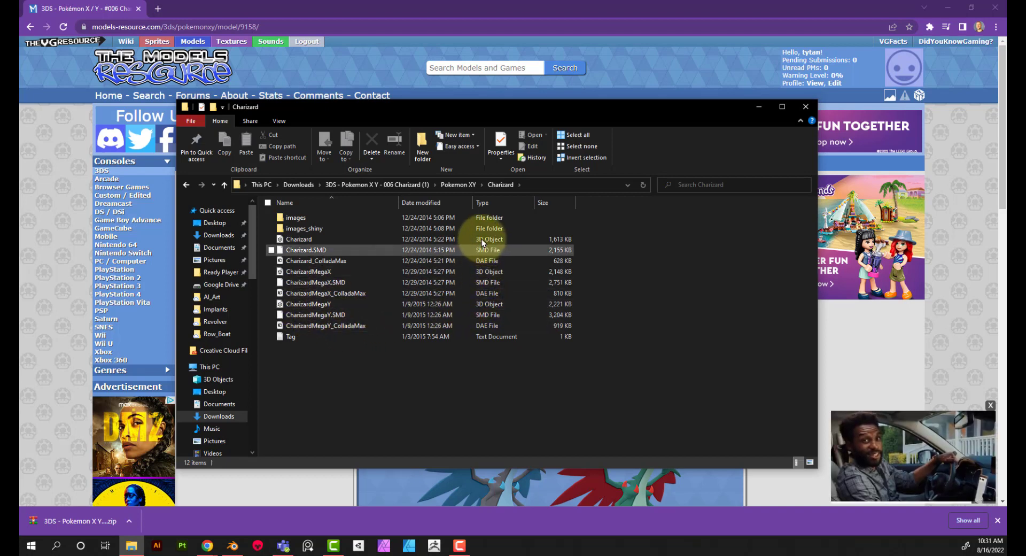
Look through the textures in the images_shiny and images folders, then return to the Charizard folder
left_click(297, 228)
double_click(296, 228)
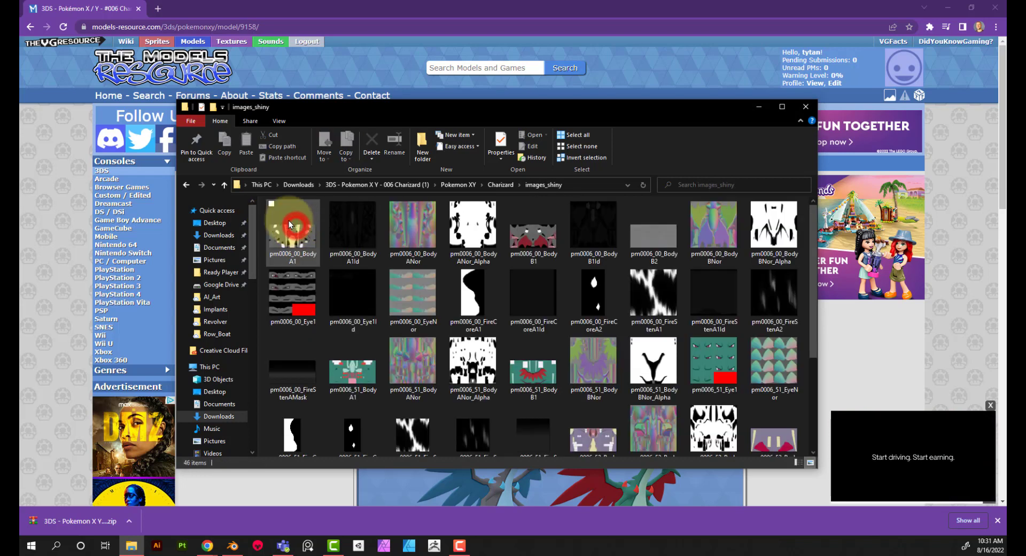
left_click(187, 185)
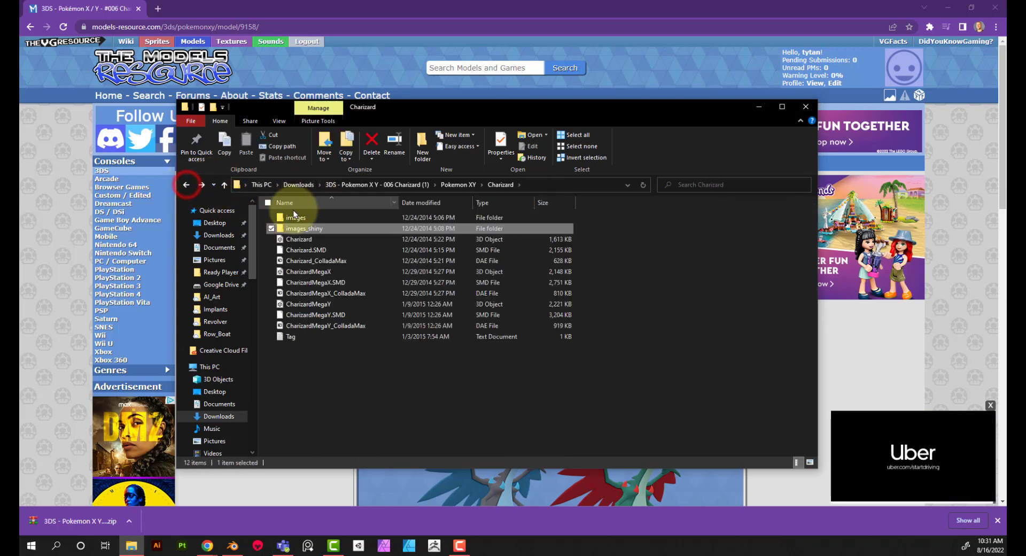
double_click(298, 216)
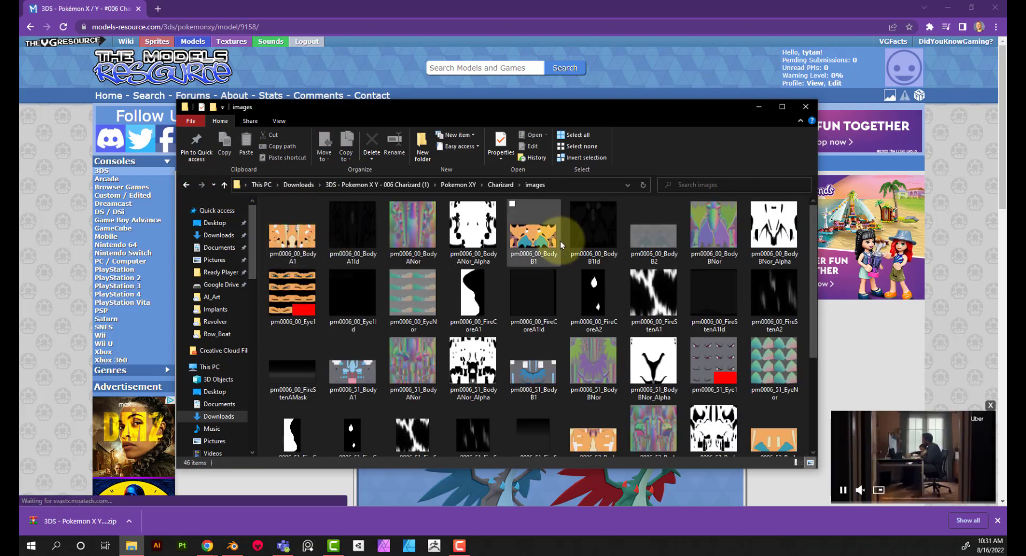
scroll(475, 245, "down", 3)
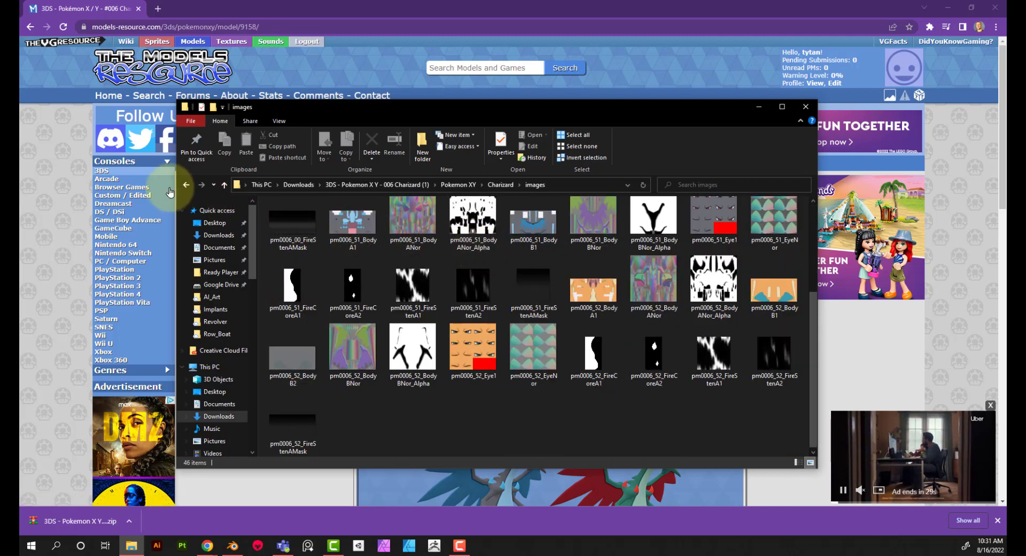
left_click(187, 186)
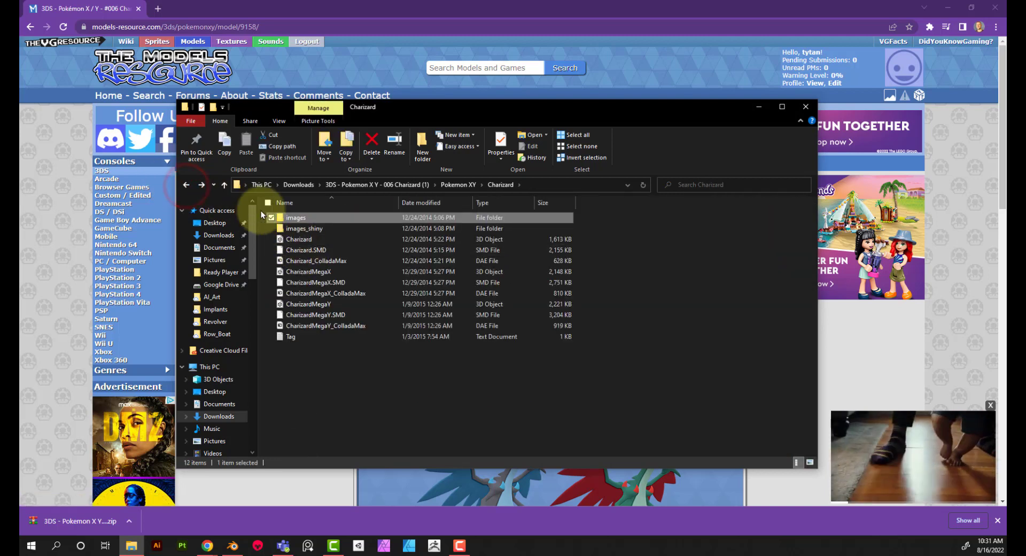
double_click(287, 218)
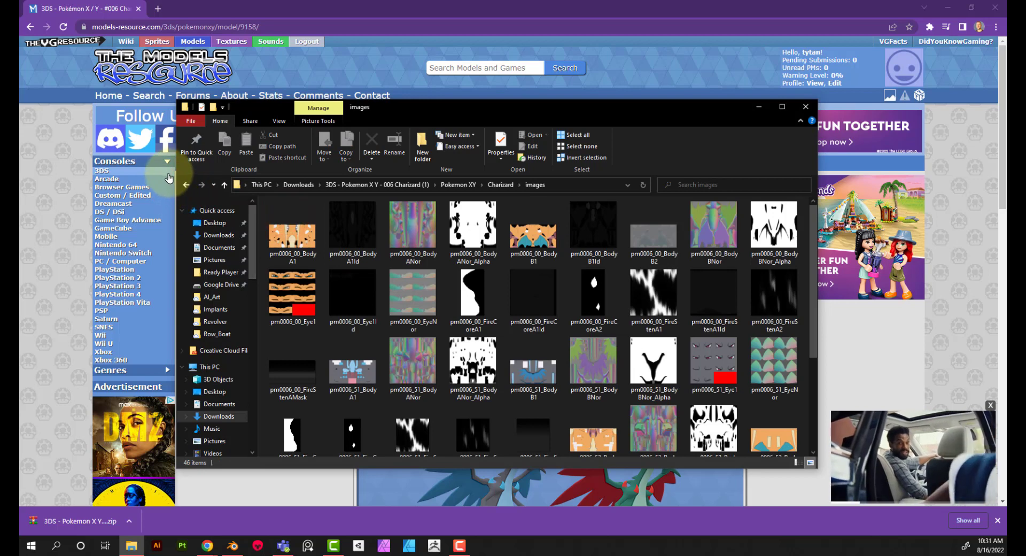
left_click(187, 185)
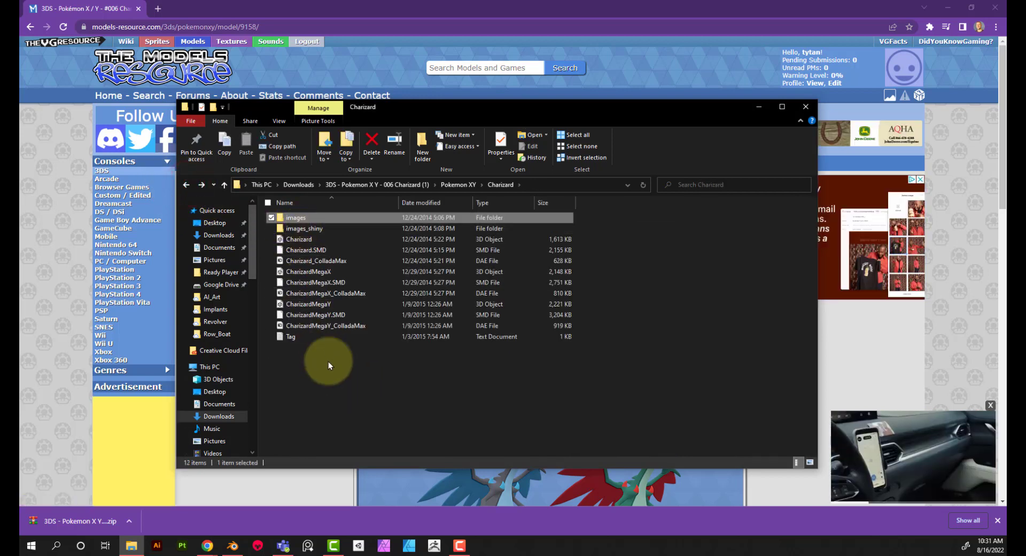
left_click(336, 394)
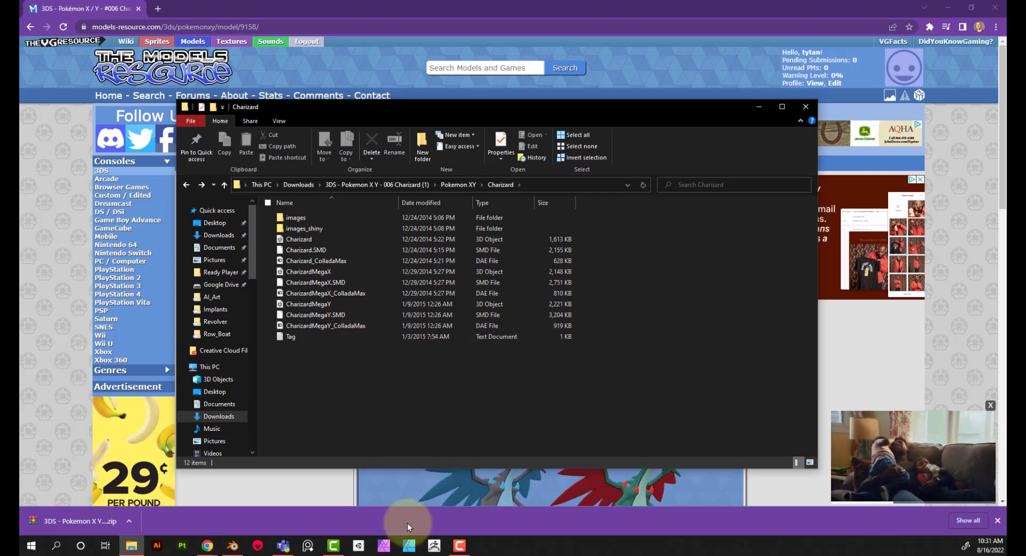
Switch to Blender with its empty scene
left_click(233, 545)
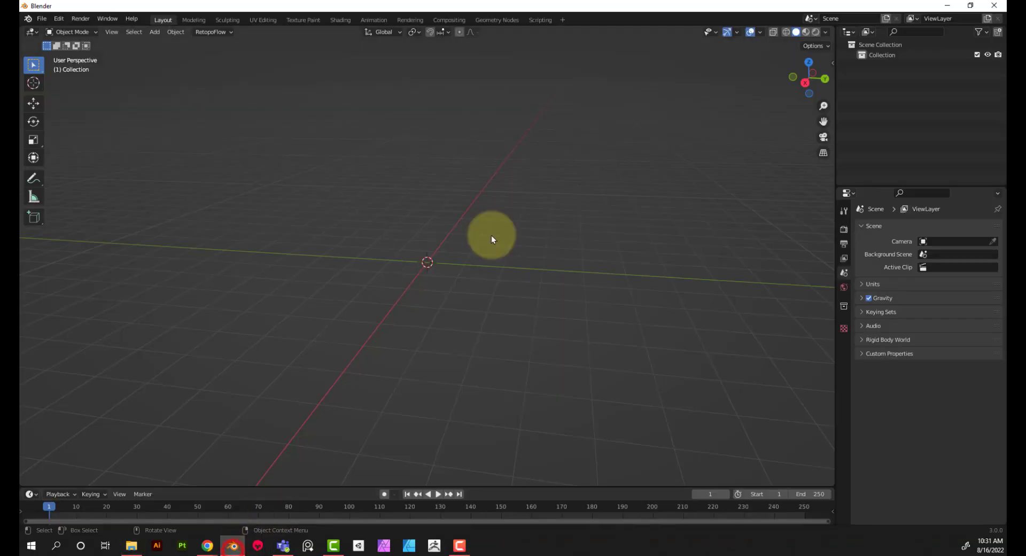
left_click_drag(188, 91, 675, 361)
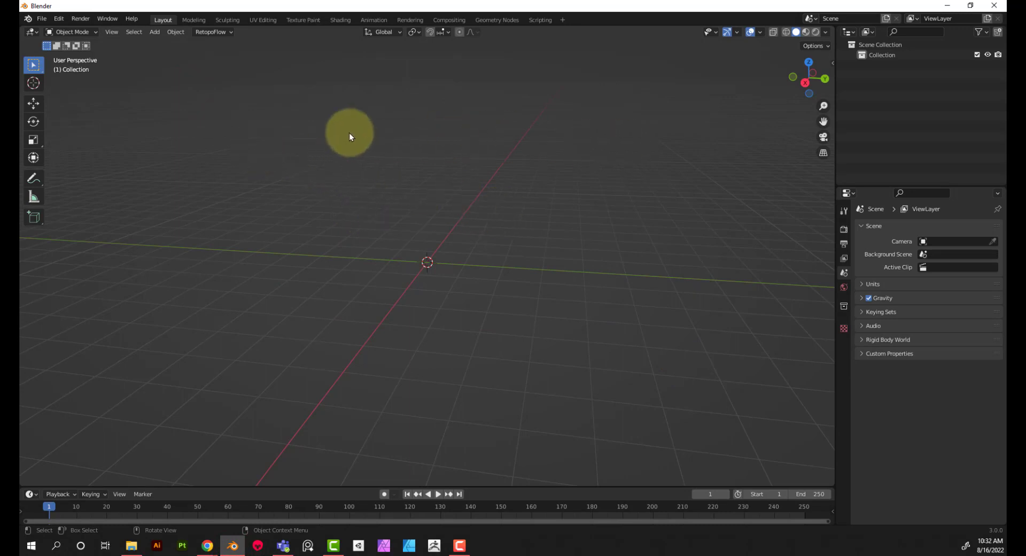
left_click_drag(188, 104, 484, 249)
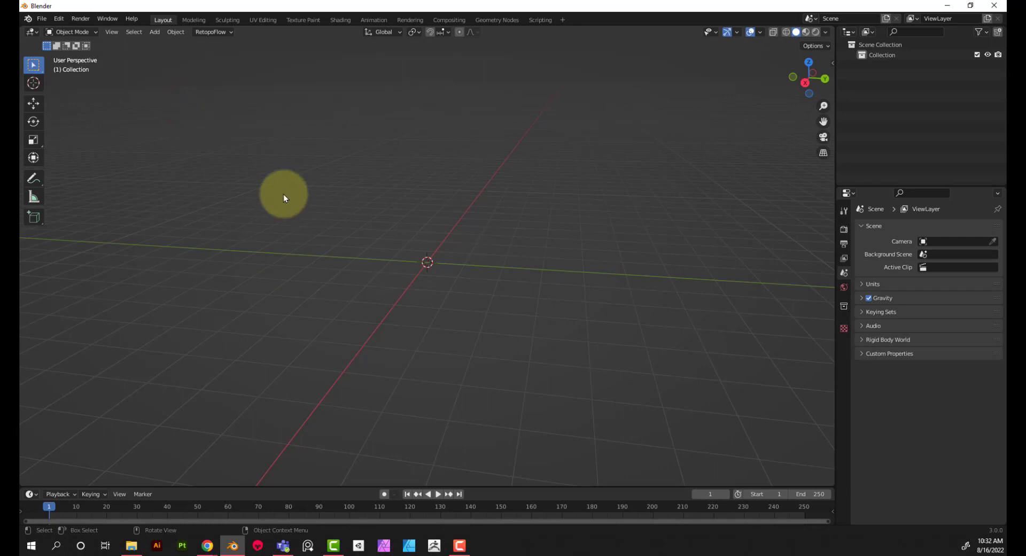
middle_click_drag(283, 198, 21, 4)
left_click(42, 19)
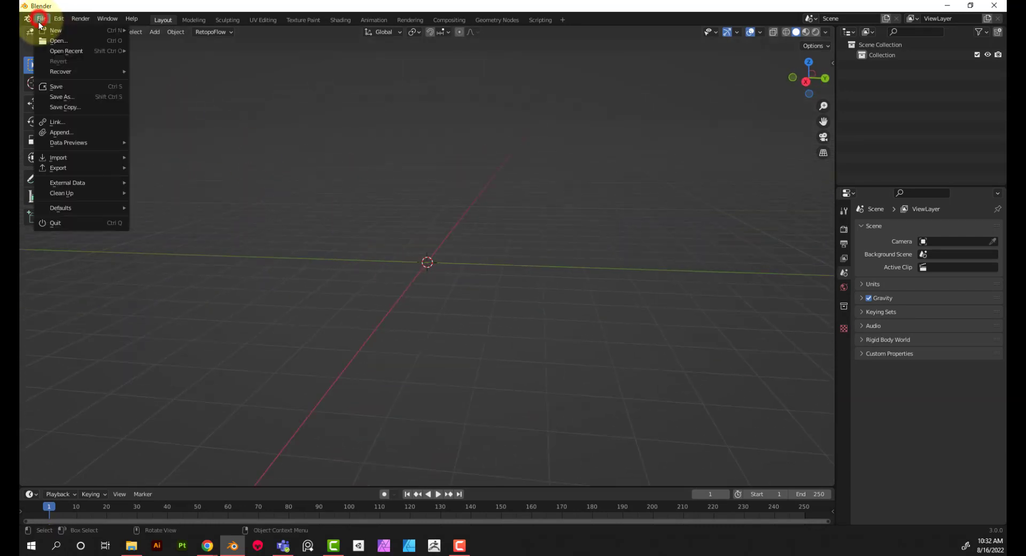
left_click(68, 157)
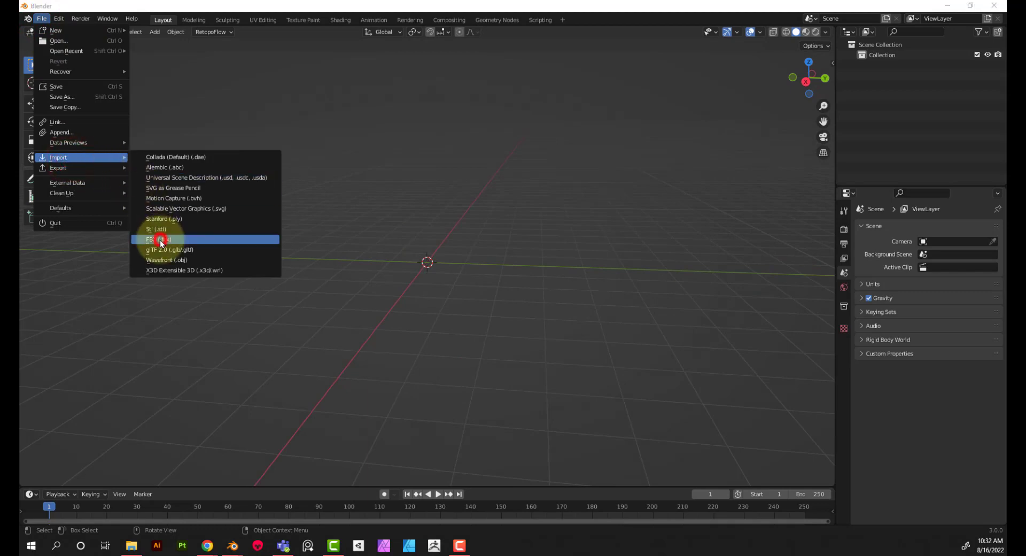
left_click(160, 239)
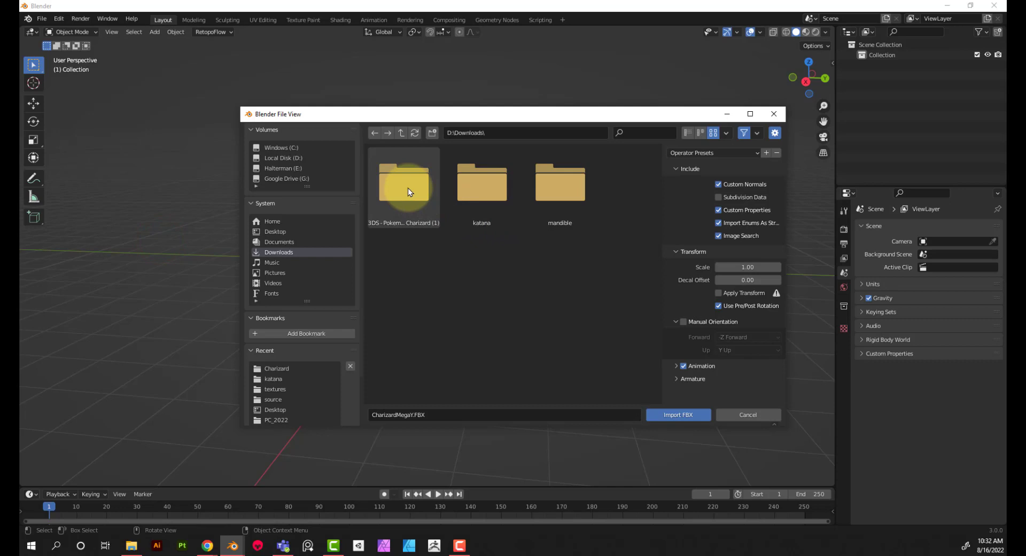
left_click(773, 115)
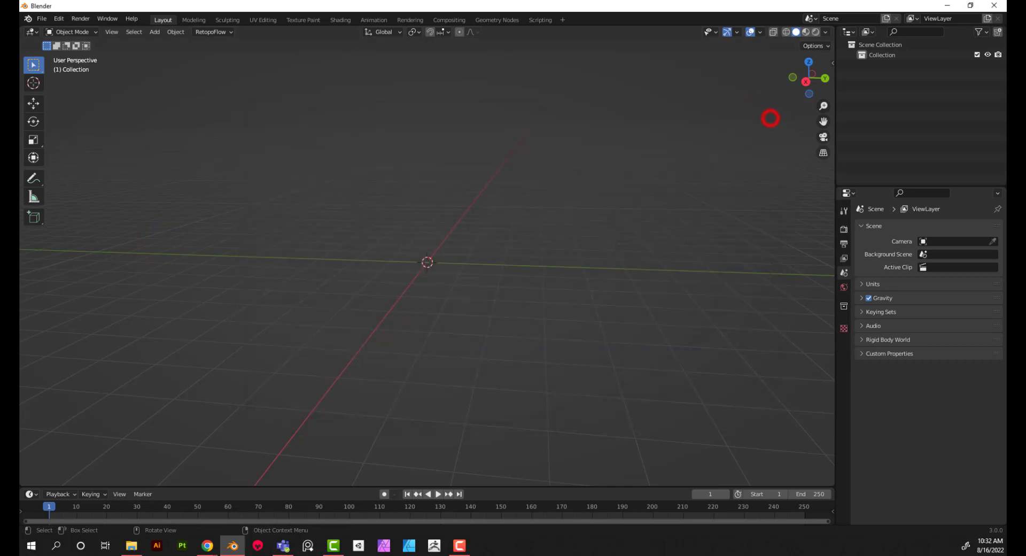
Try to import Charizard.FBX from the extracted Pokemon XY\Charizard folder as an FBX file
left_click(42, 18)
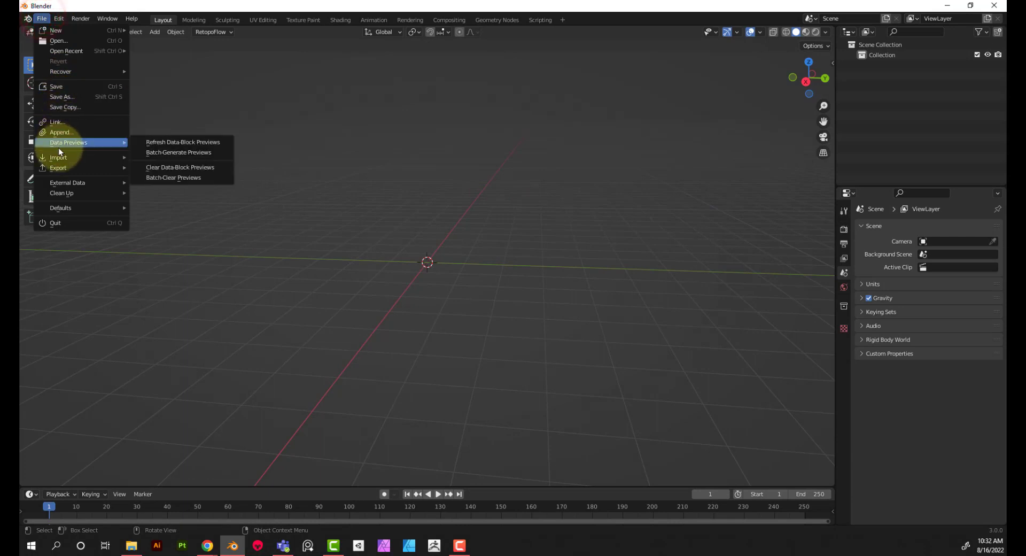
mouse_move(88, 159)
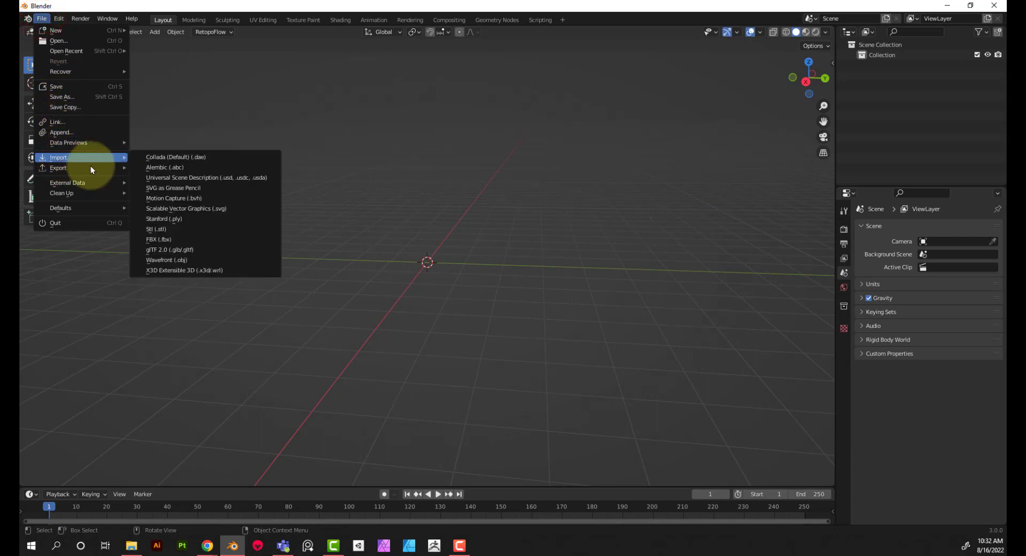
left_click(190, 239)
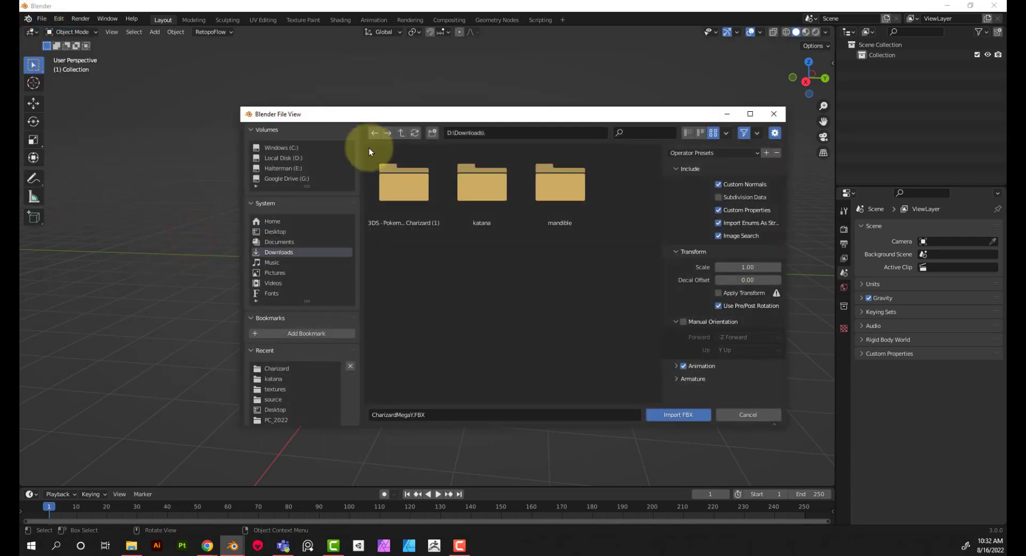
double_click(401, 175)
double_click(397, 174)
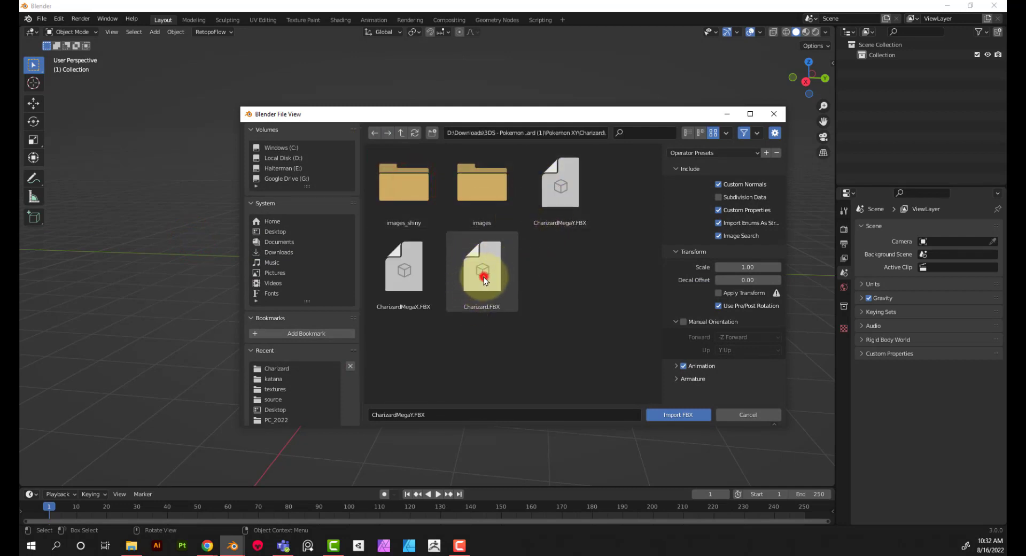
left_click(482, 276)
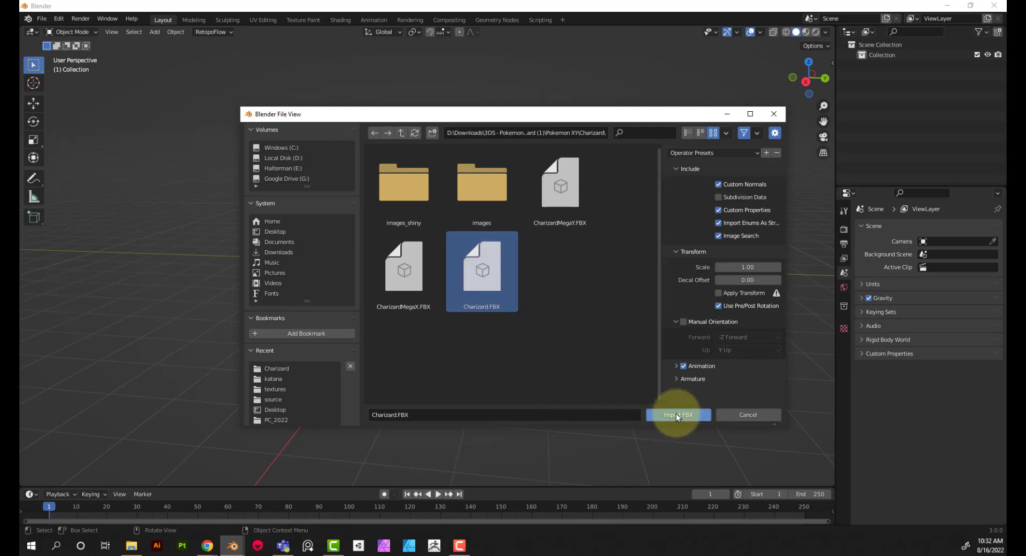
left_click(675, 414)
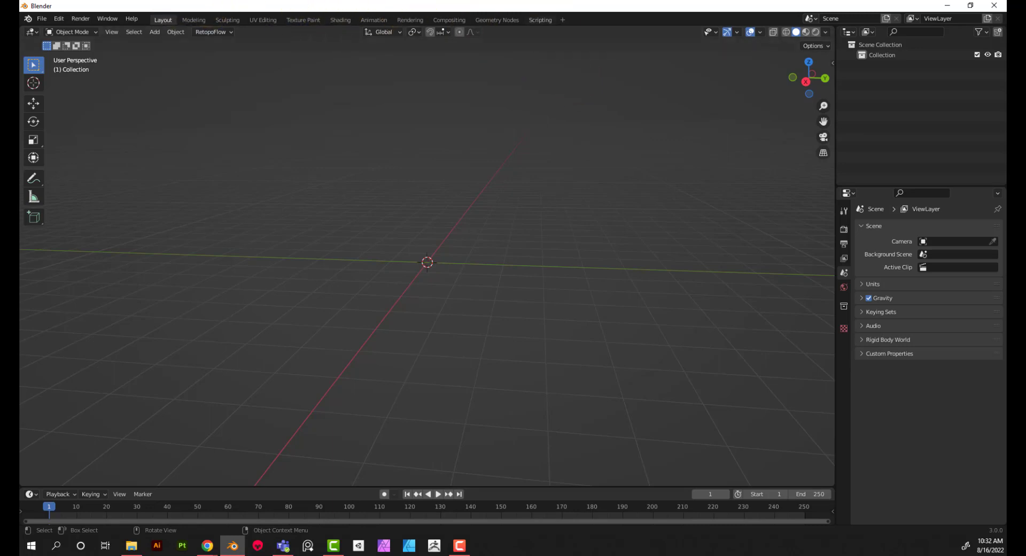
Switch to the Chrome window with the "fbx converter" Google search, bring it onto this screen and maximize it
key("alt+Tab")
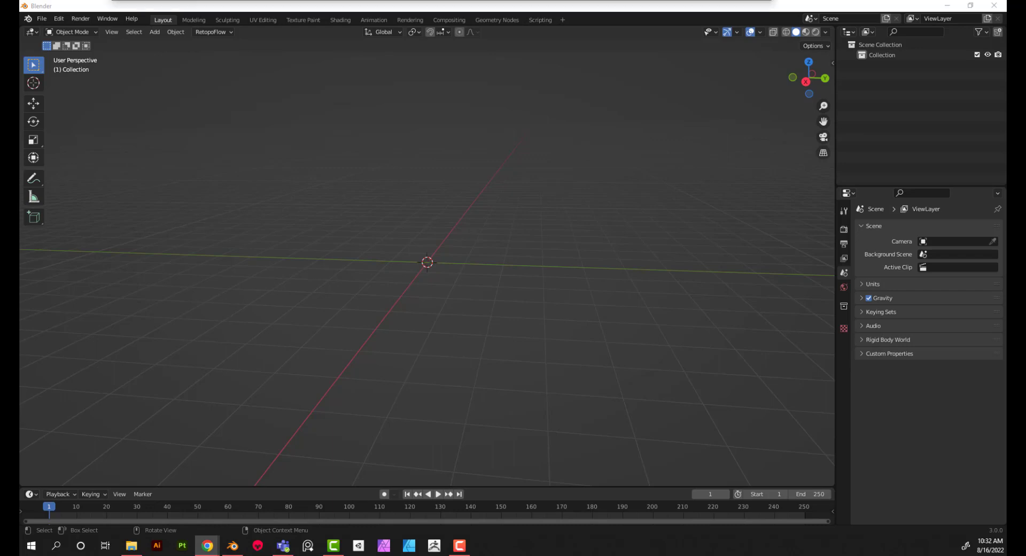
left_click_drag(348, 0, 488, 0)
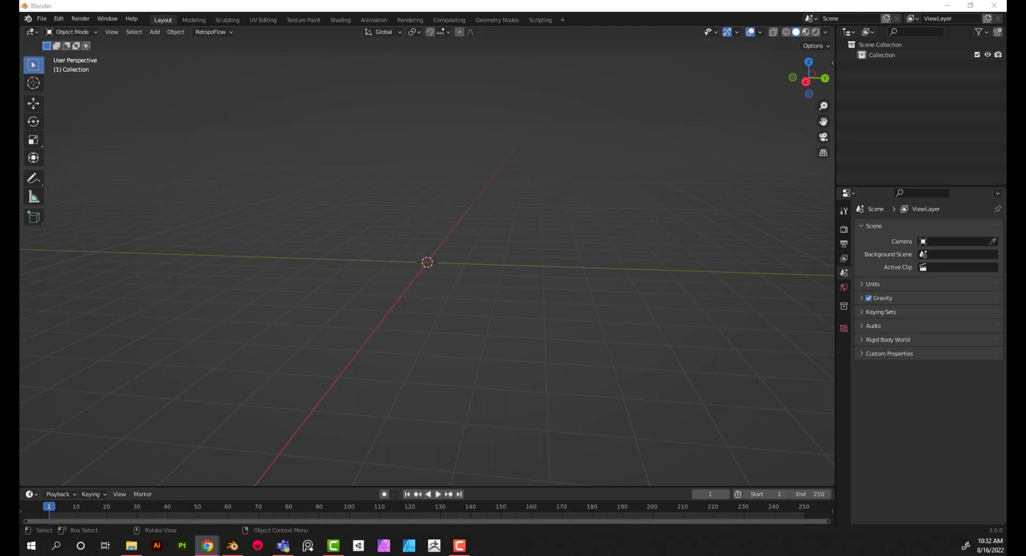
left_click_drag(489, 0, 380, 74)
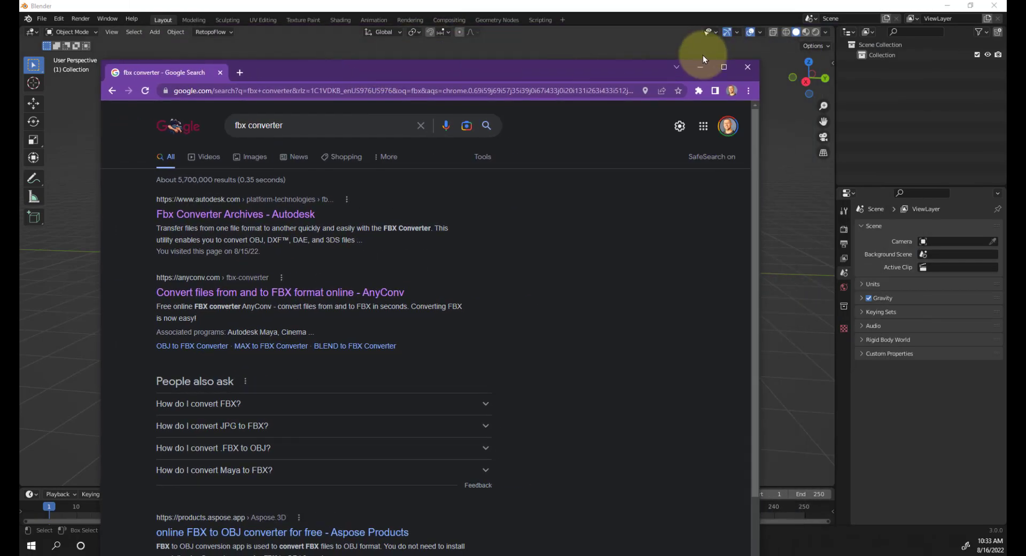
left_click(723, 68)
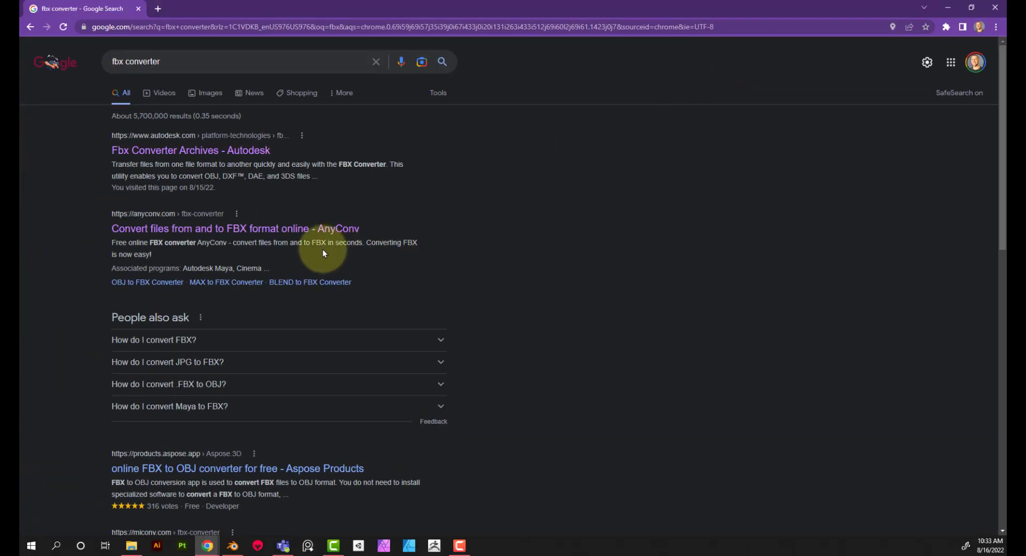
Open Autodesk's FBX Converter Archives page, look over the Windows converter downloads, and close the page
left_click(241, 155)
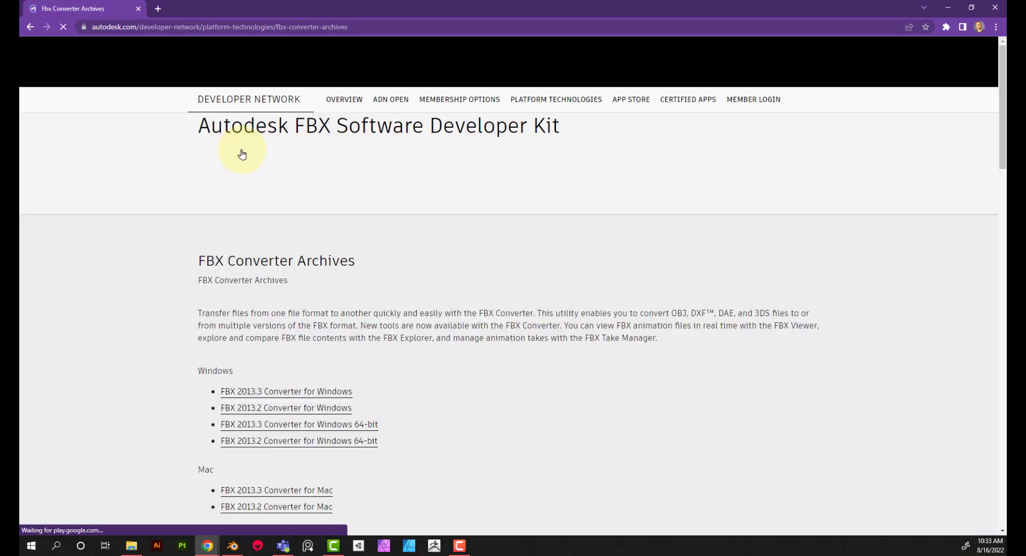
scroll(333, 336, "down", 3)
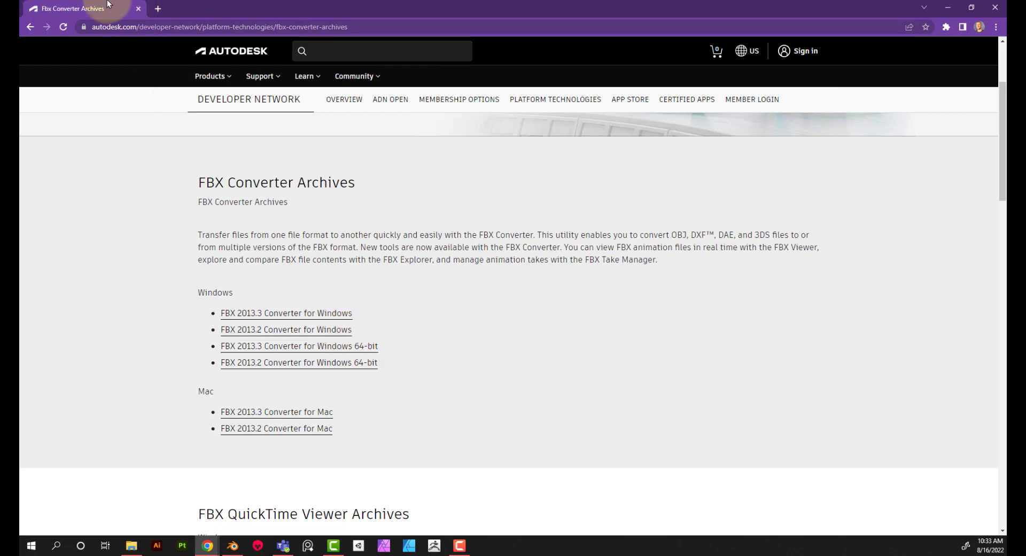
left_click(293, 333)
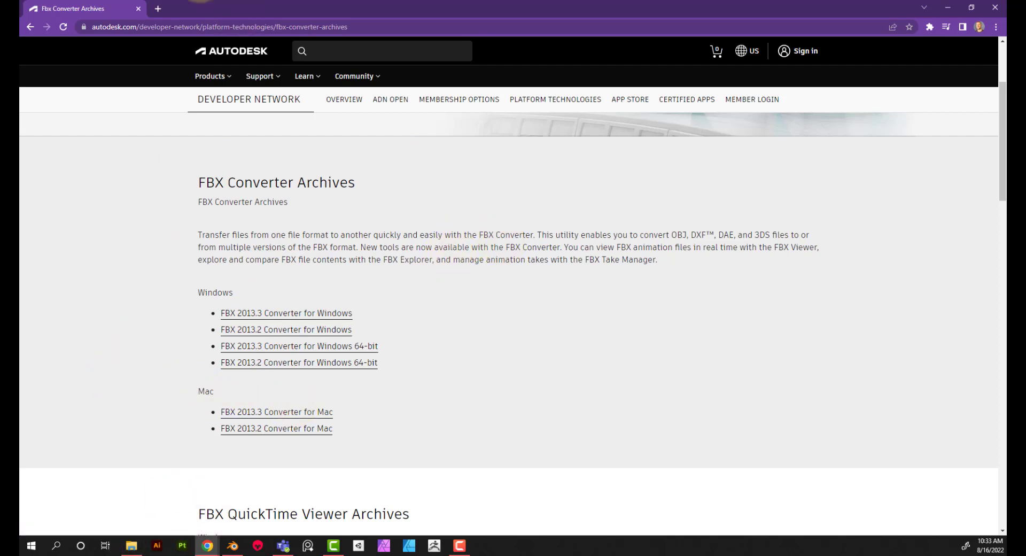
left_click(137, 8)
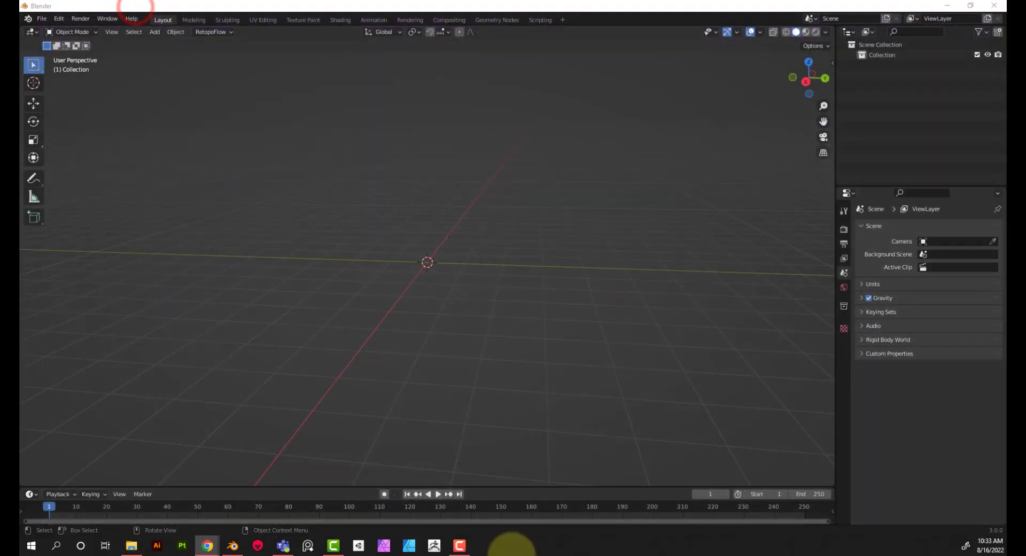
Launch Autodesk FBX Converter 2013 and move its window fully into view over Blender
left_click(31, 546)
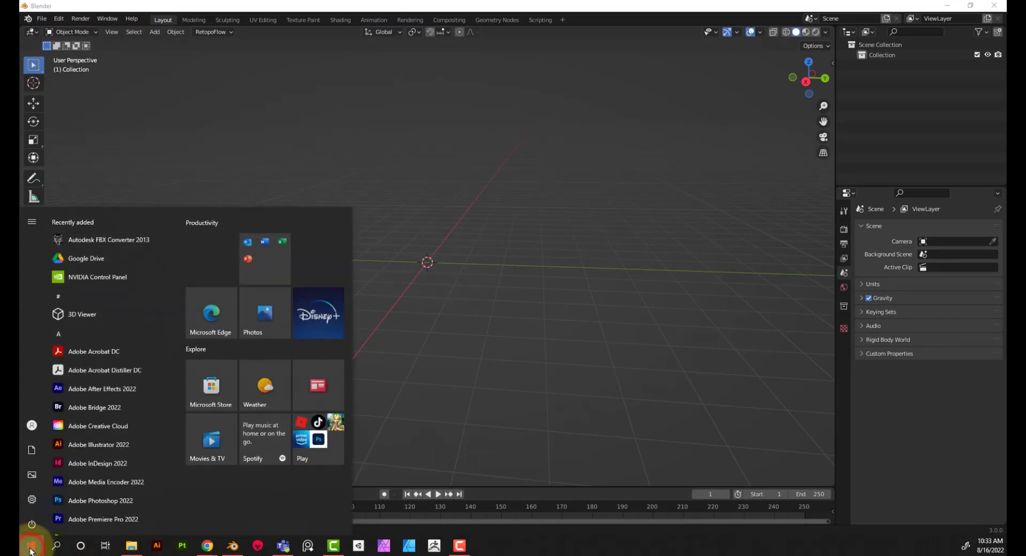
left_click(113, 237)
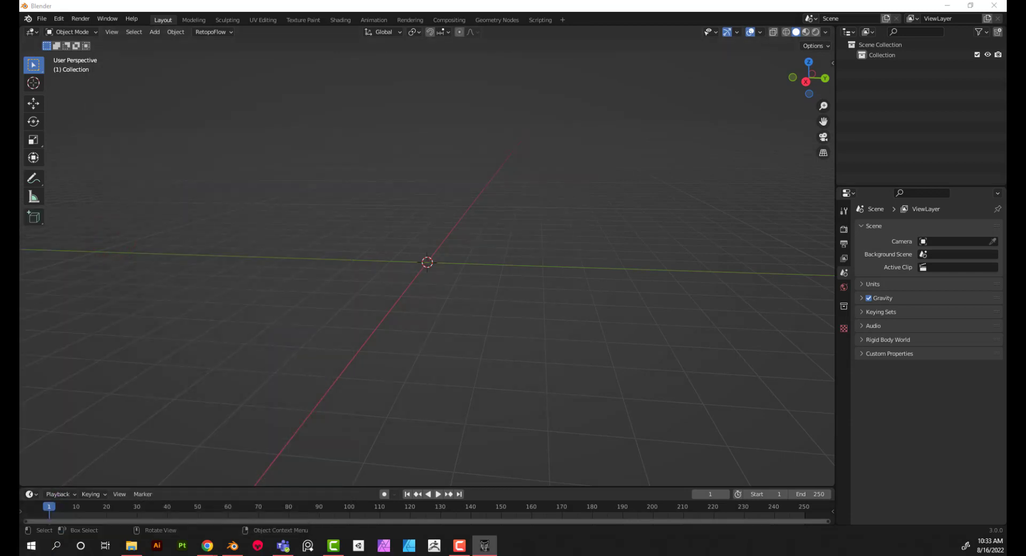
left_click(542, 58)
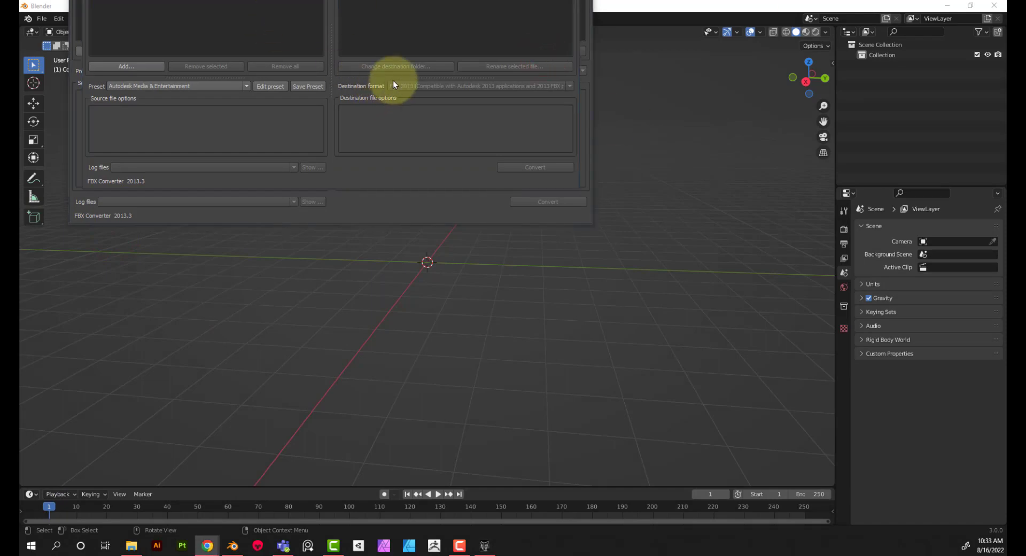
left_click(474, 214)
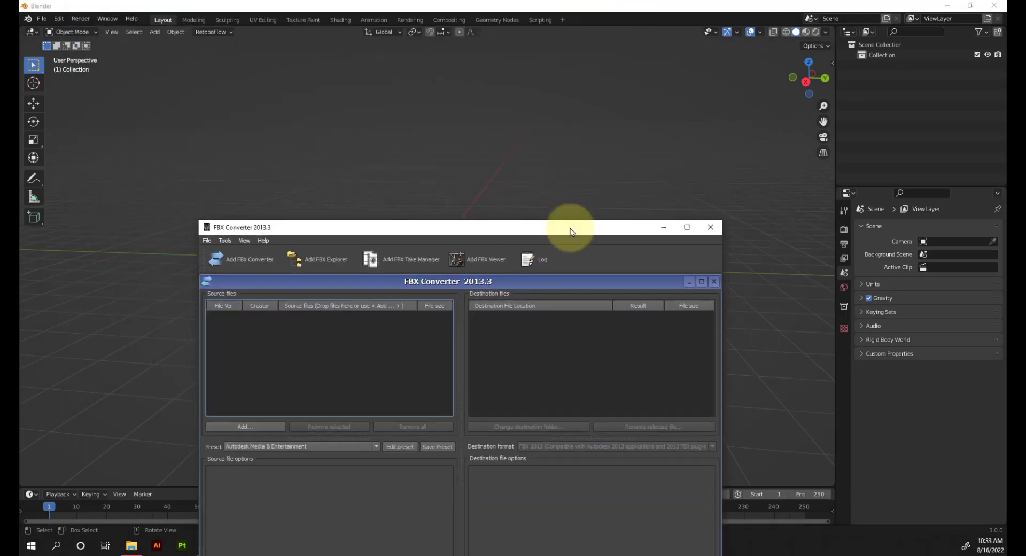
Move the FBX Converter window up and add Charizard.FBX from the downloaded Pokemon XY\Charizard folder as the source file
left_click_drag(572, 229, 554, 89)
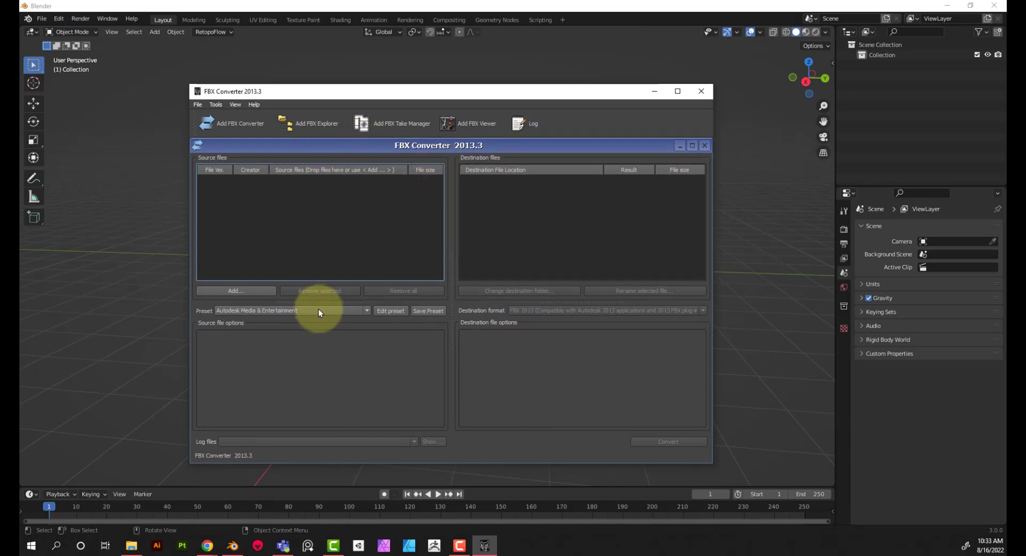
left_click(230, 292)
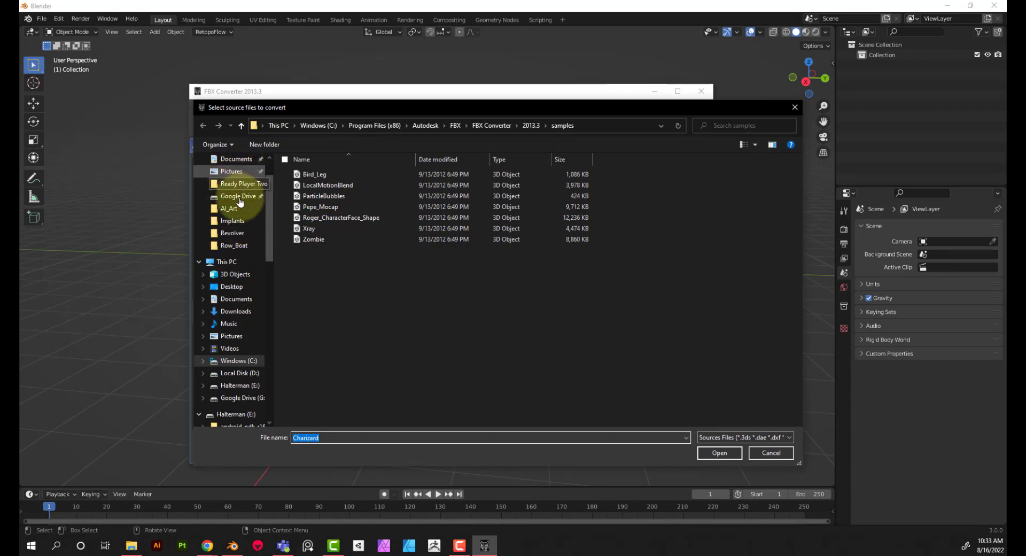
left_click(235, 311)
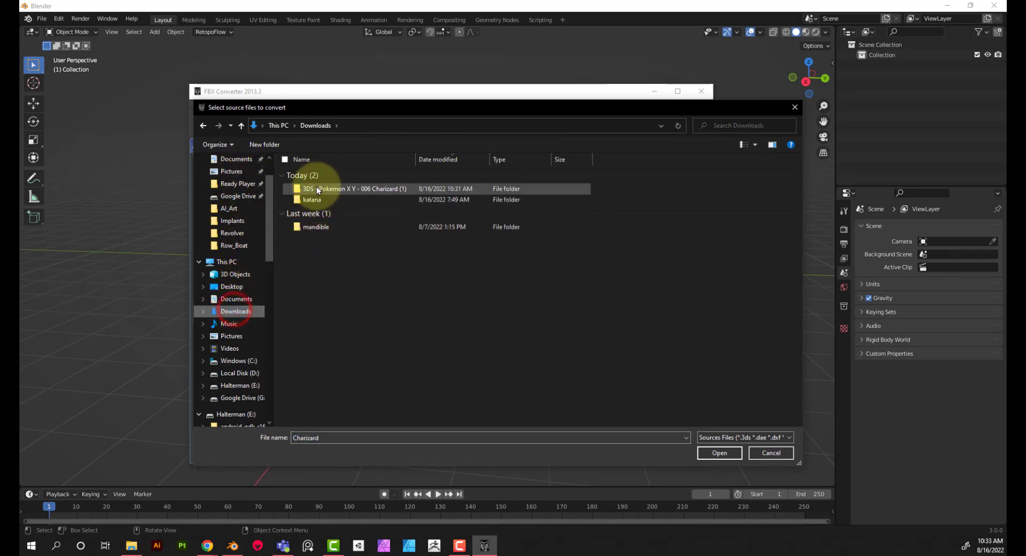
double_click(317, 190)
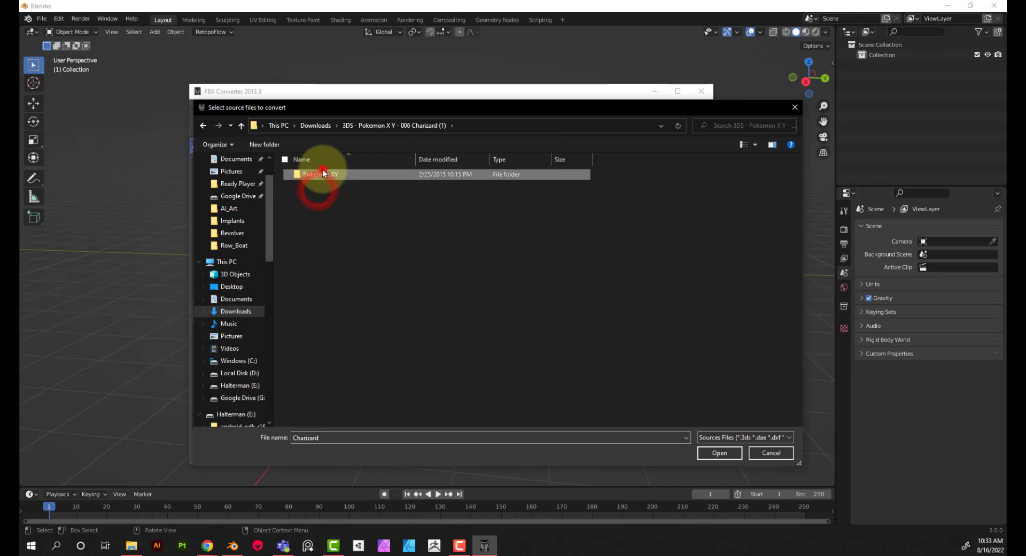
double_click(323, 173)
double_click(320, 176)
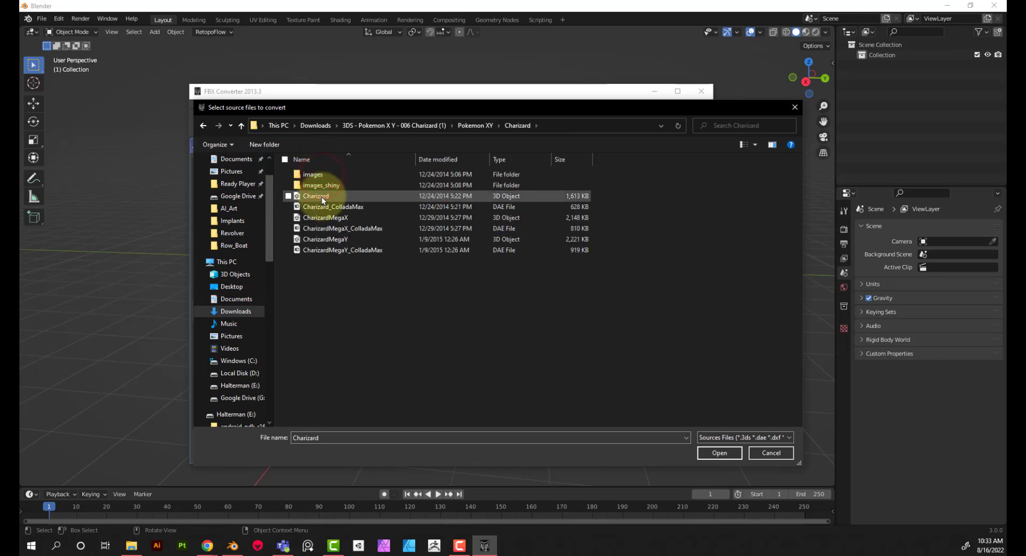
double_click(321, 196)
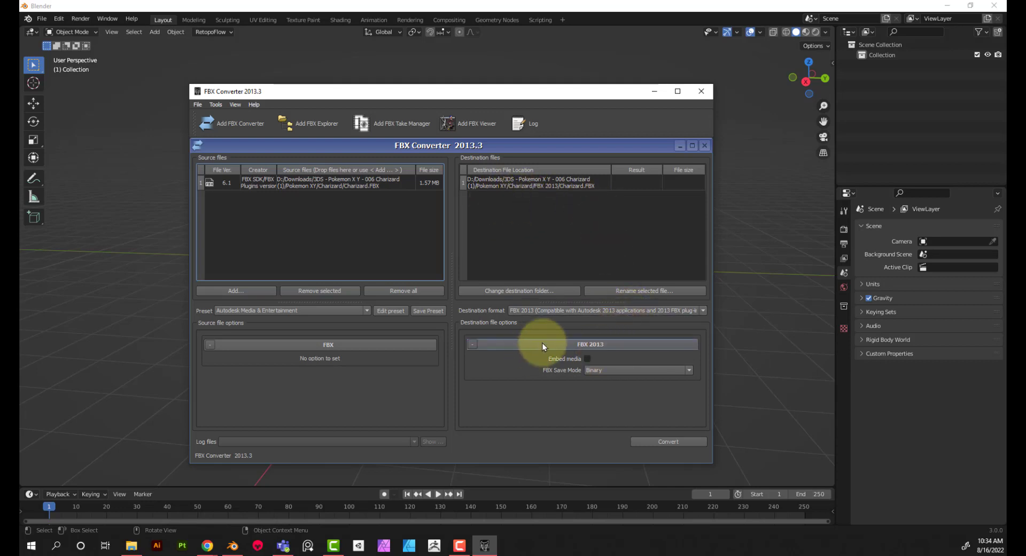
Set the destination to a new Charizard folder in D:\Downloads, convert the file to FBX 2013, and close the converter
left_click(585, 345)
left_click(588, 344)
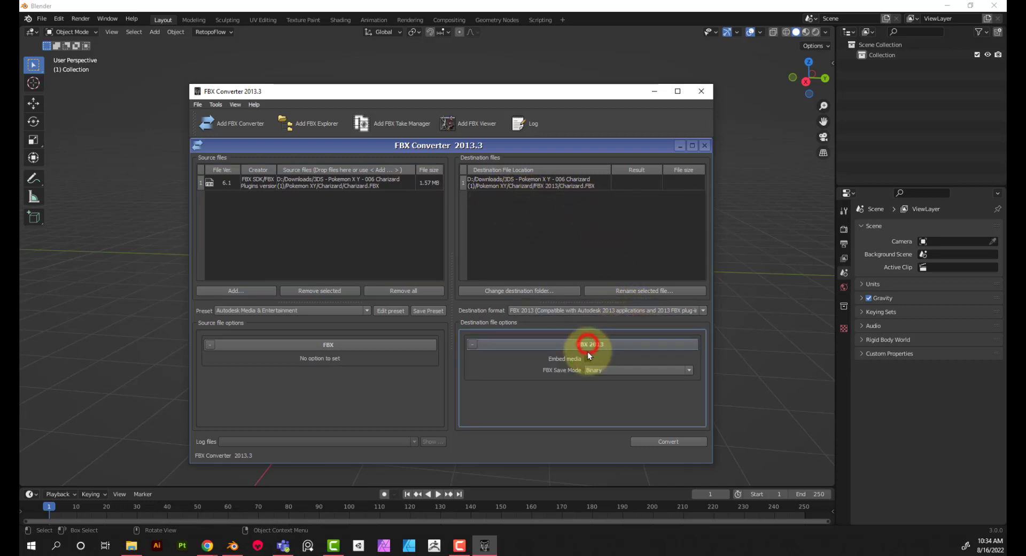
left_click(511, 181)
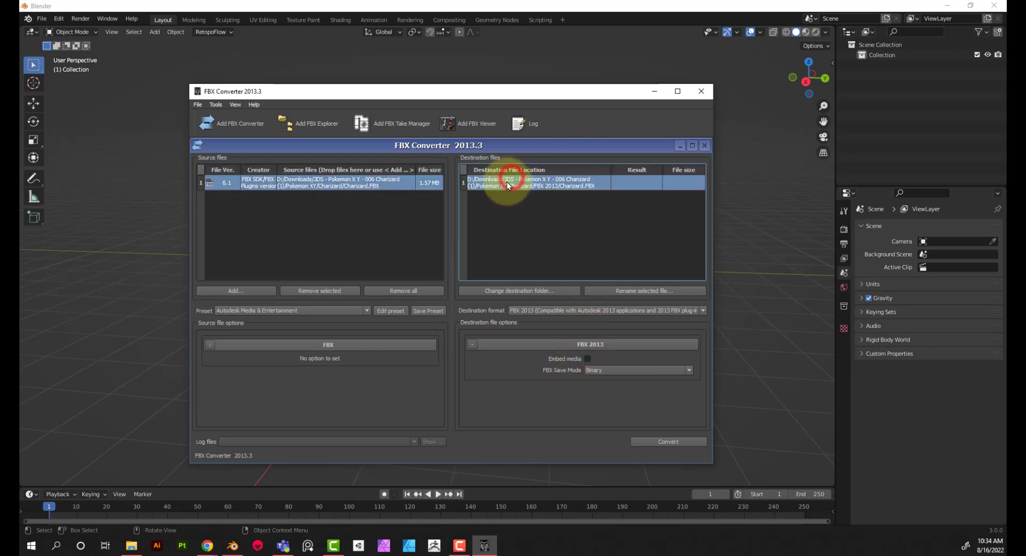
left_click(543, 290)
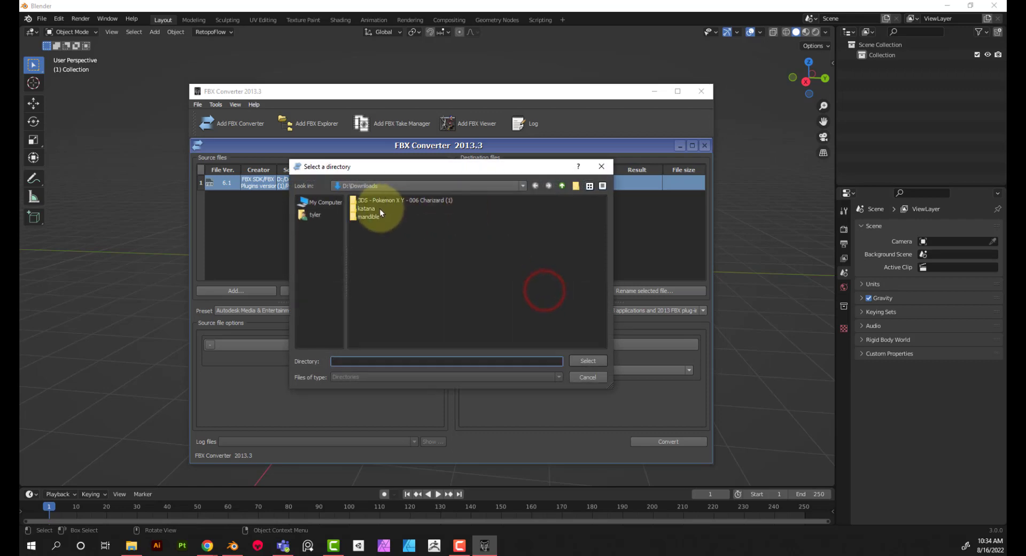
right_click(377, 252)
left_click(405, 263)
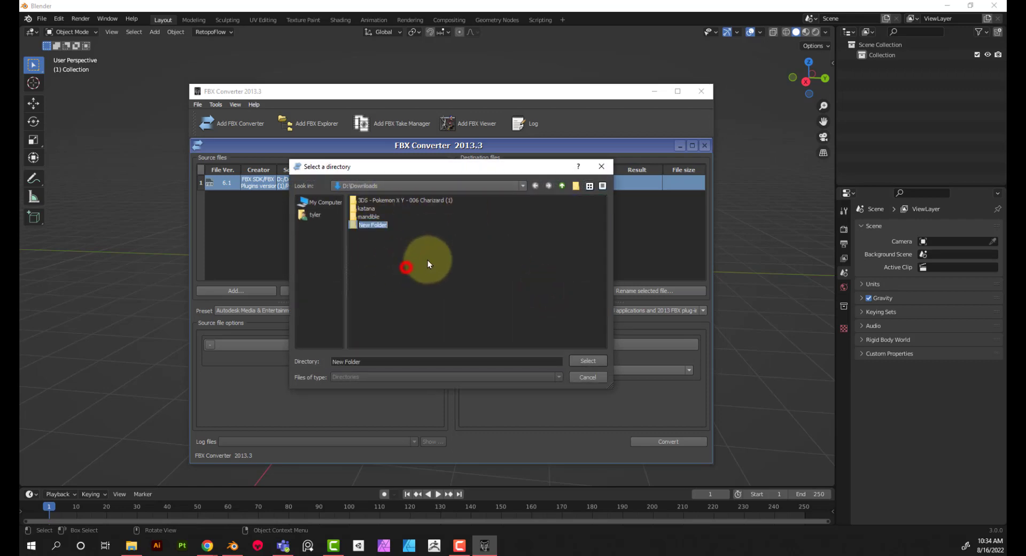
type("Chari")
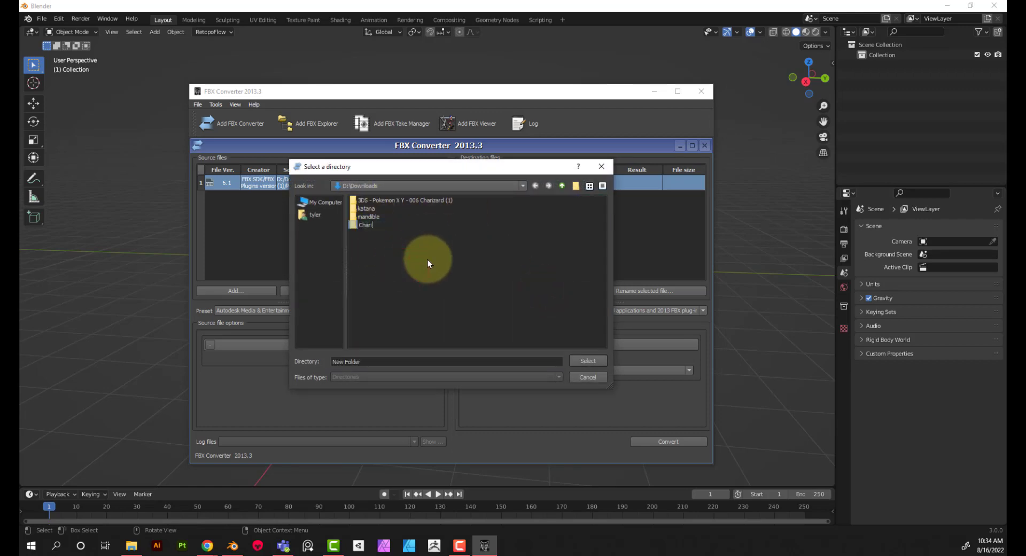
type("zard")
key("Return")
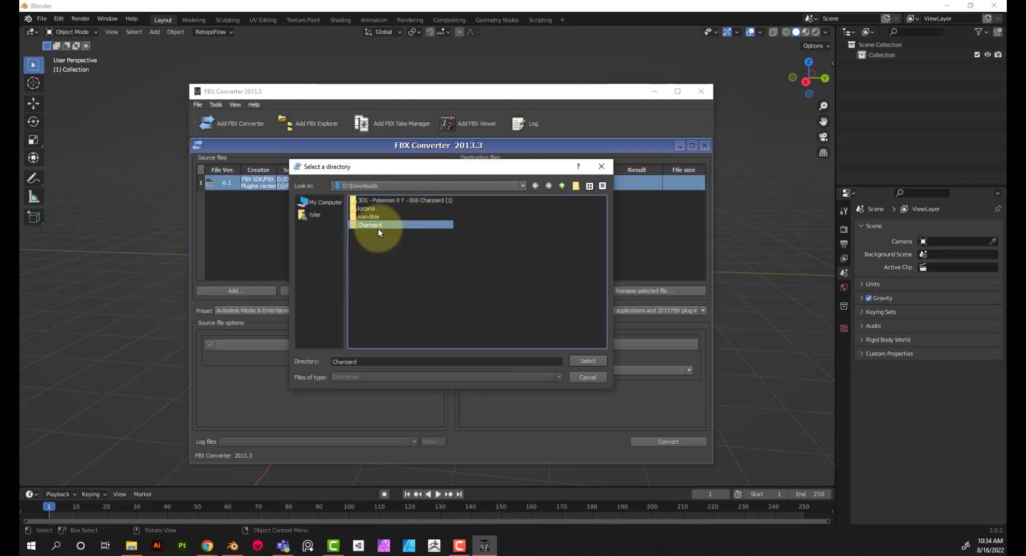
left_click(595, 362)
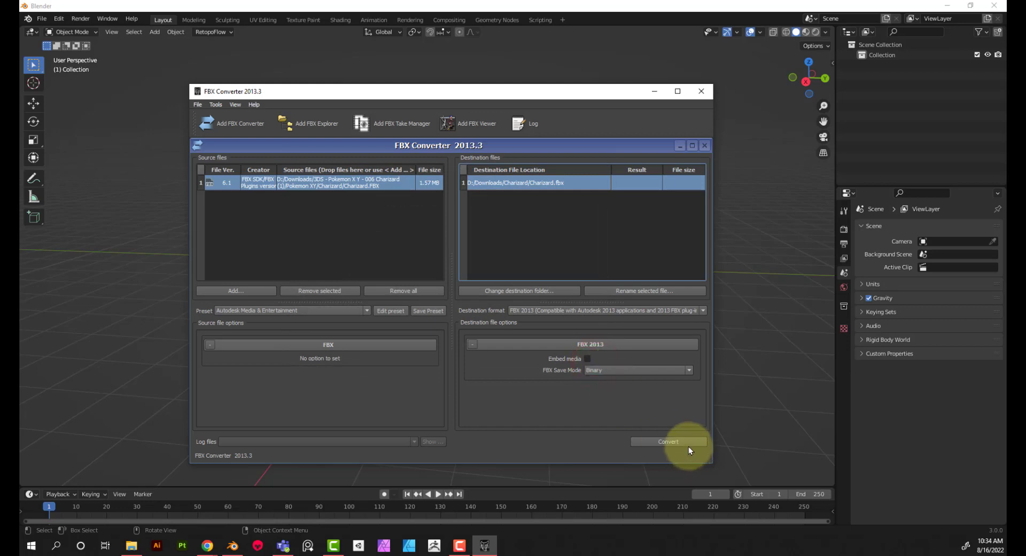
left_click(689, 442)
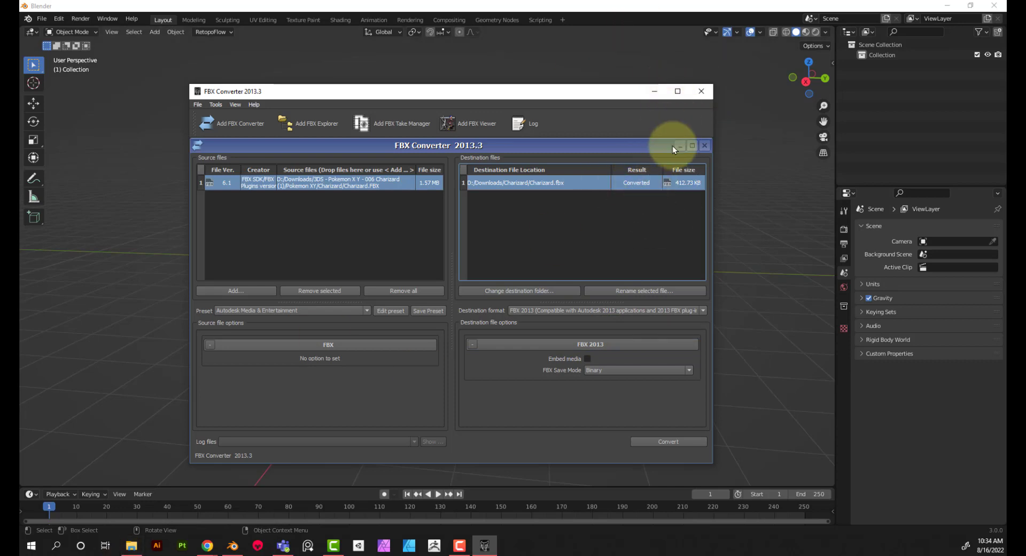
left_click(701, 91)
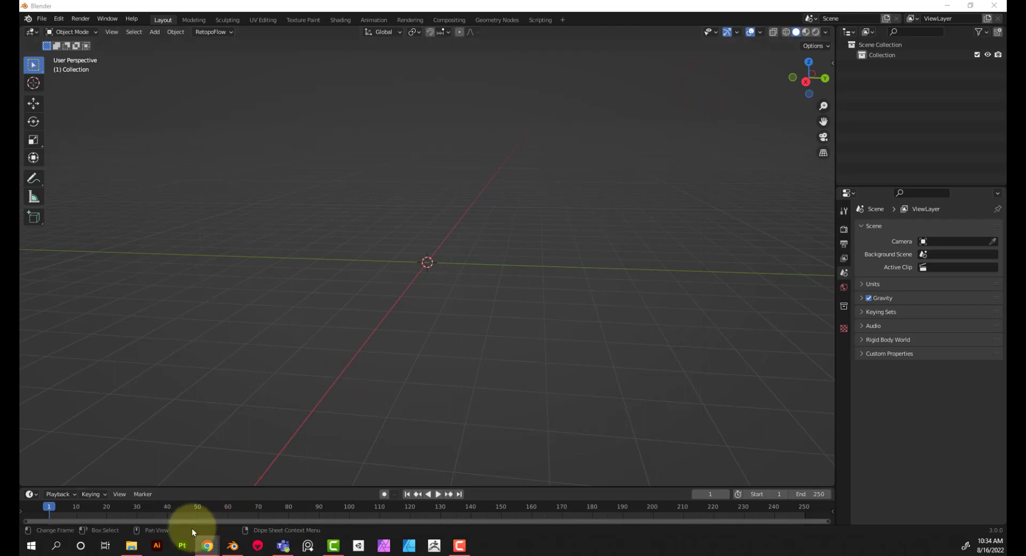
Look in the Downloads\Charizard folder in File Explorer for the converted file, and close the window
left_click(131, 545)
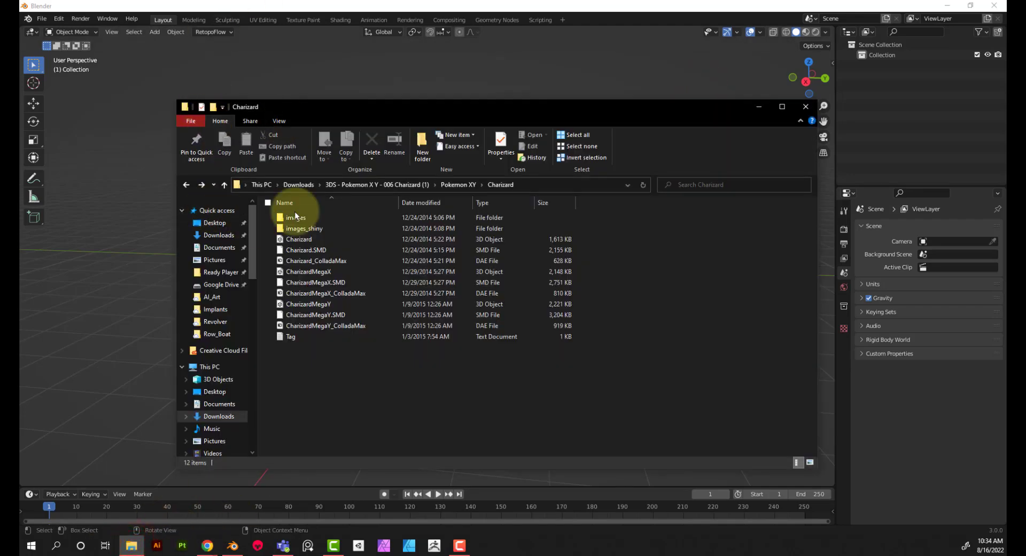
left_click(224, 416)
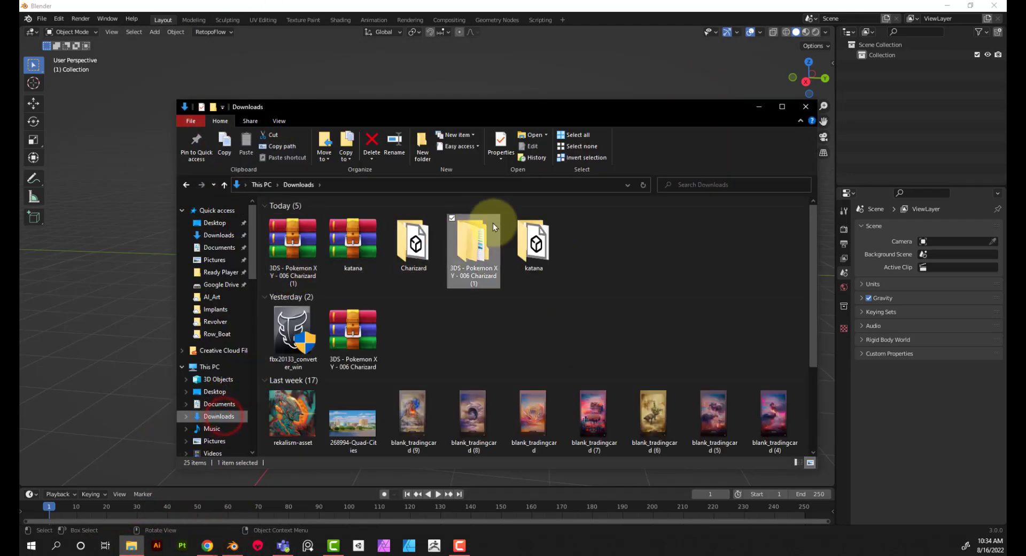
double_click(414, 243)
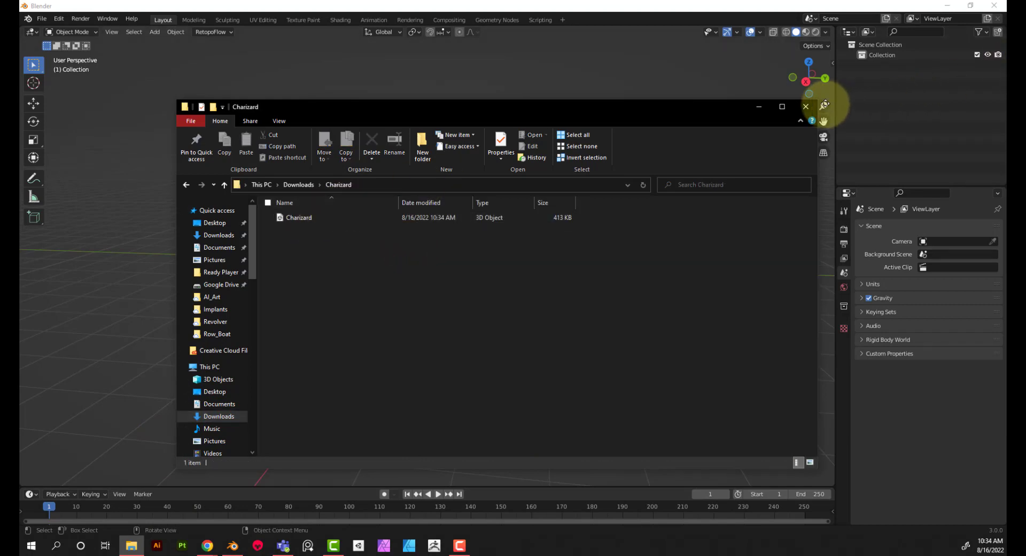
left_click(805, 106)
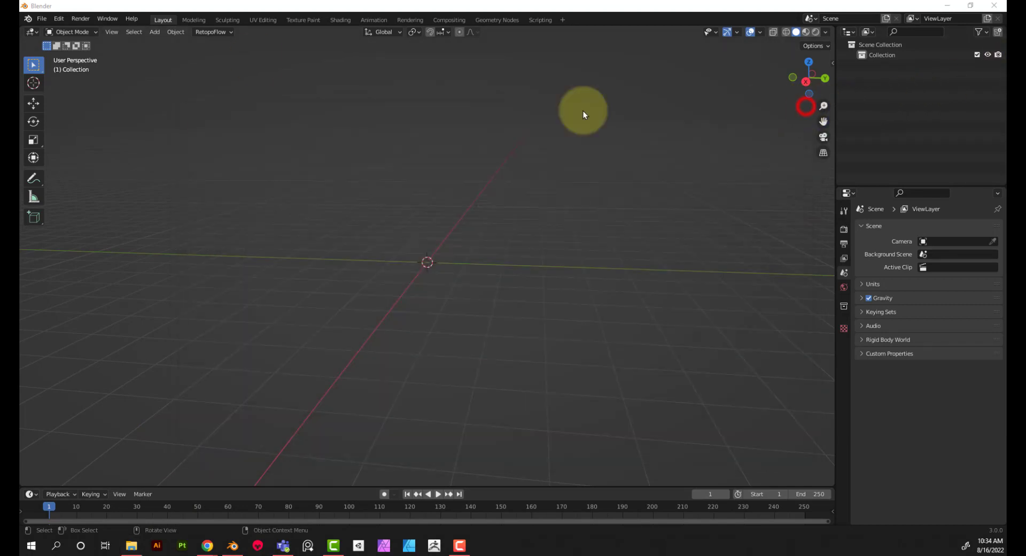
Import the converted Charizard.fbx from D:\Downloads\Charizard into the Blender scene as an FBX file
left_click(42, 18)
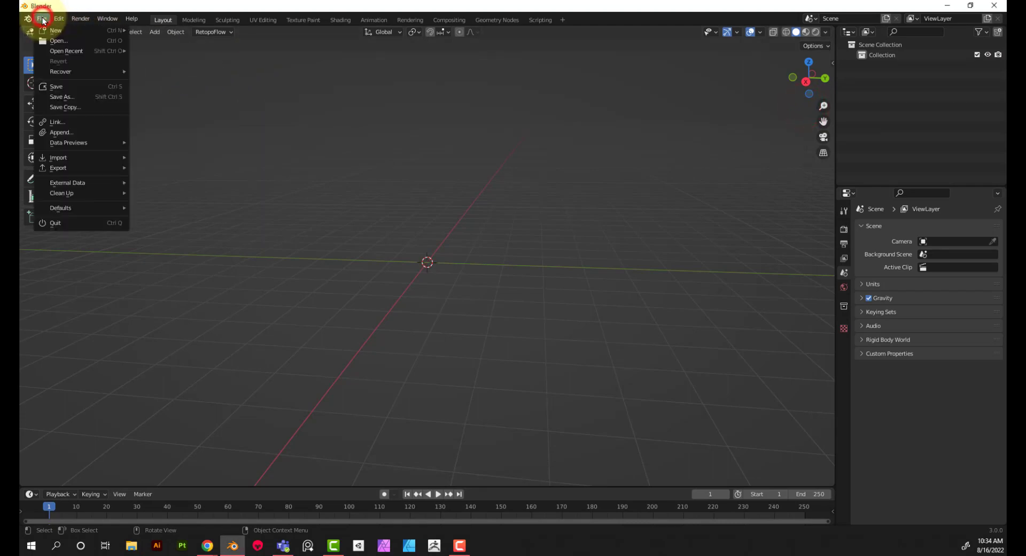
mouse_move(64, 158)
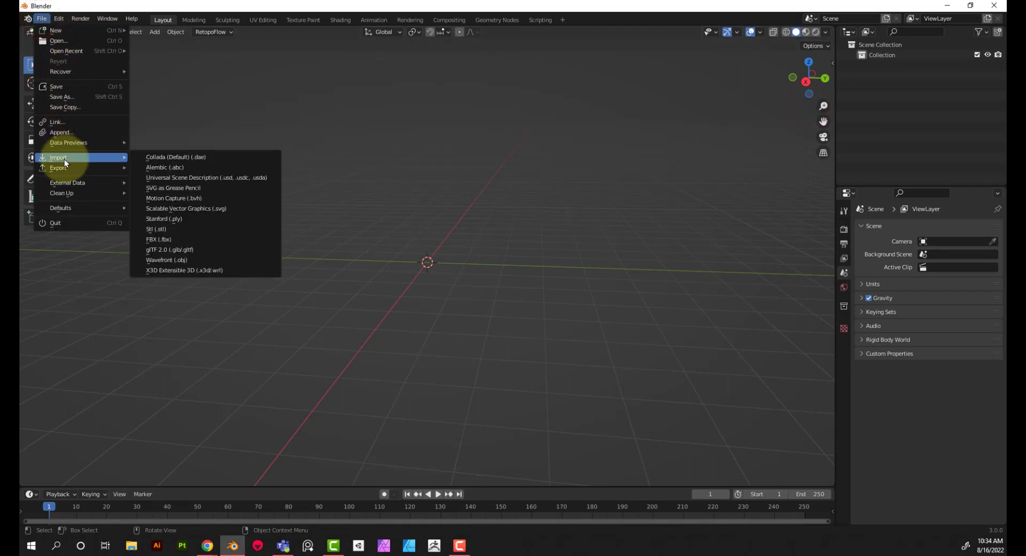
left_click(171, 237)
double_click(409, 191)
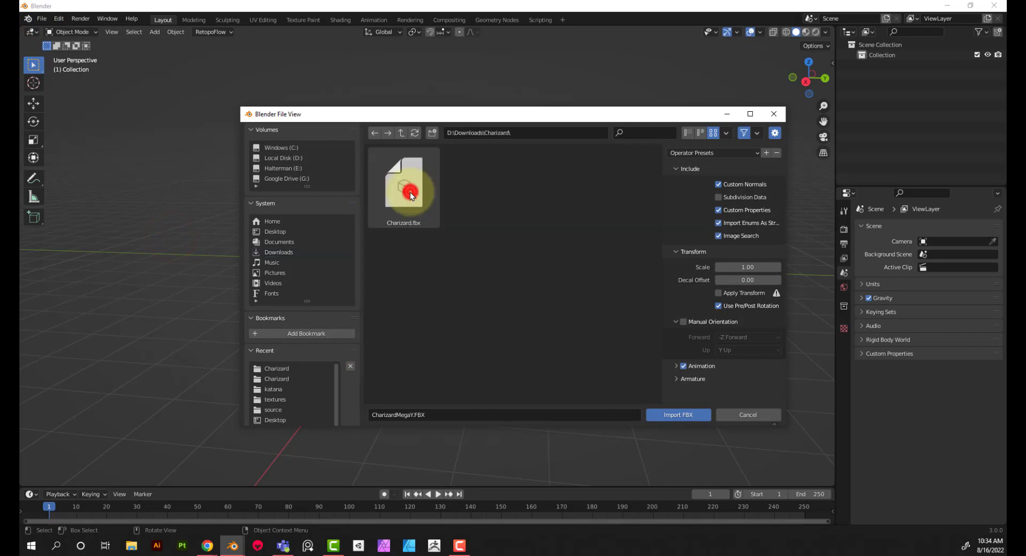
double_click(409, 191)
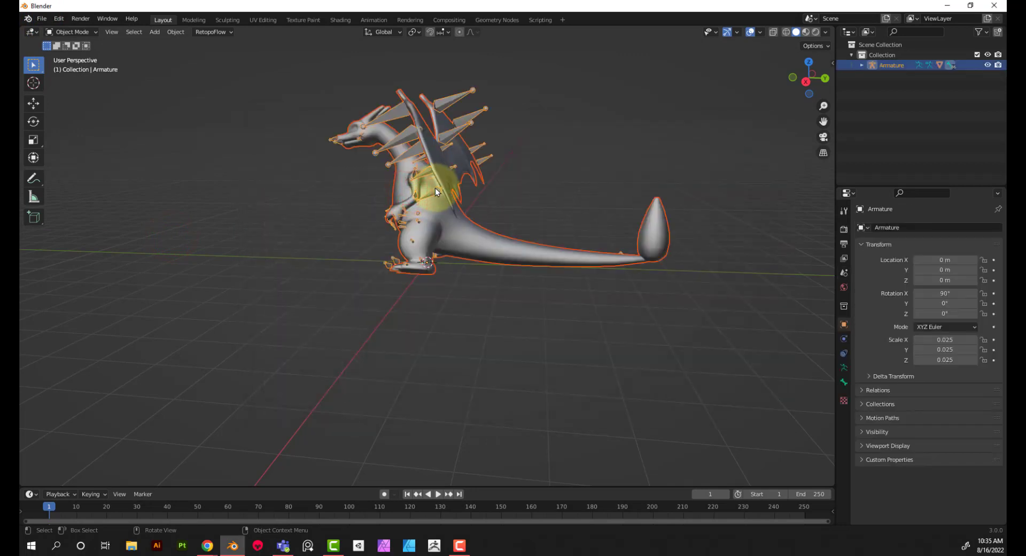
Examine the imported Charizard model and its armature from different angles, selecting the mesh to tell the two apart
middle_click_drag(379, 203, 572, 228)
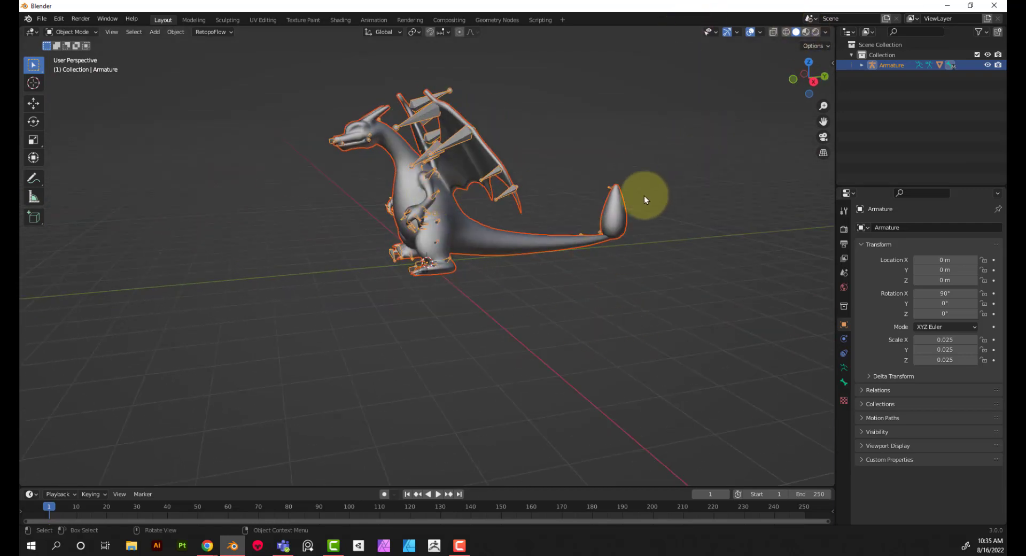
left_click(509, 293)
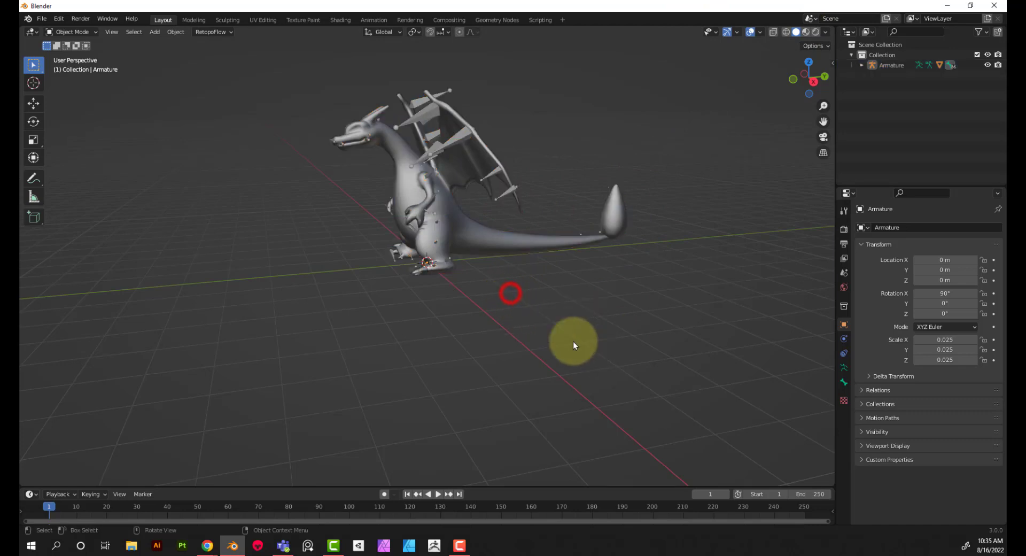
left_click(464, 228)
left_click(538, 300)
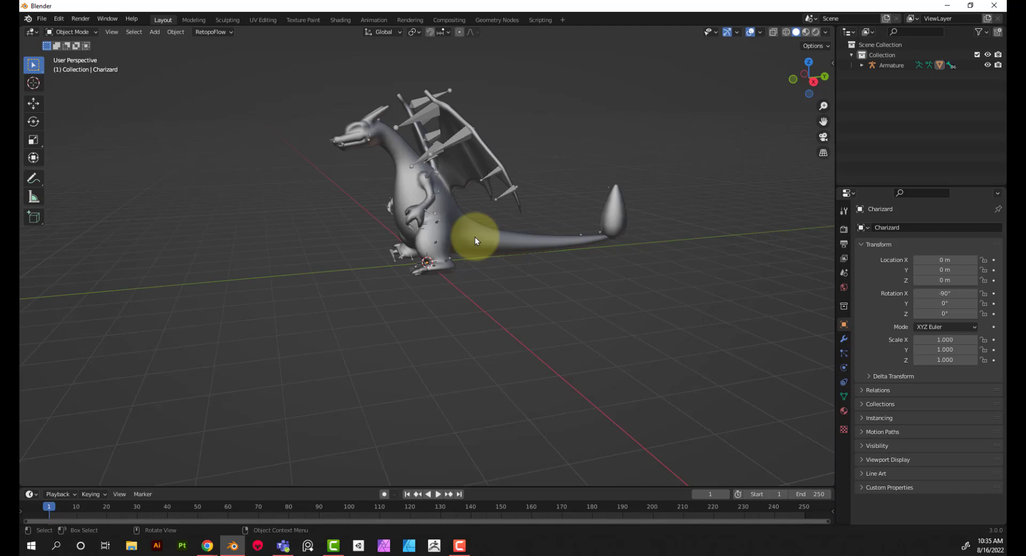
key("alt+Tab")
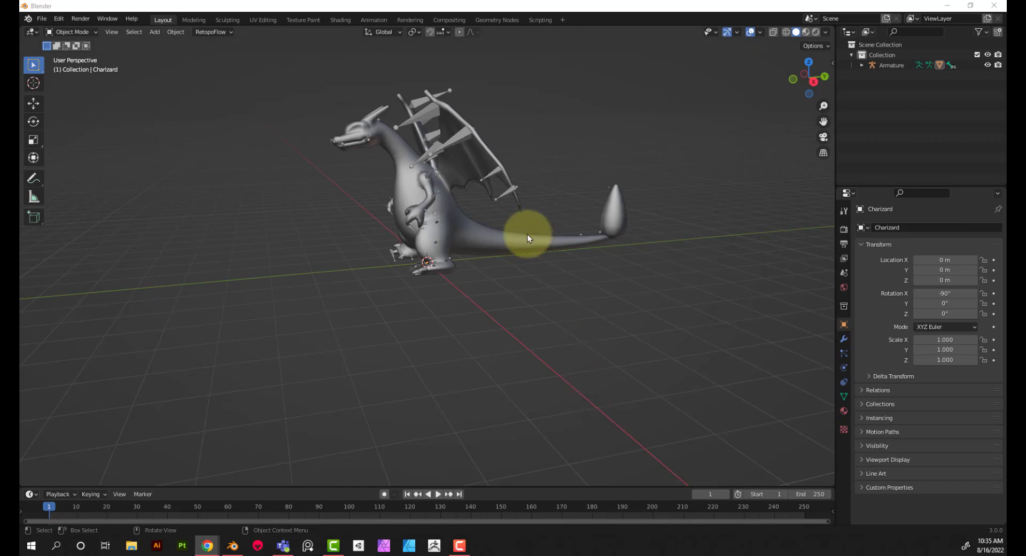
left_click(462, 220)
middle_click_drag(470, 233, 413, 158)
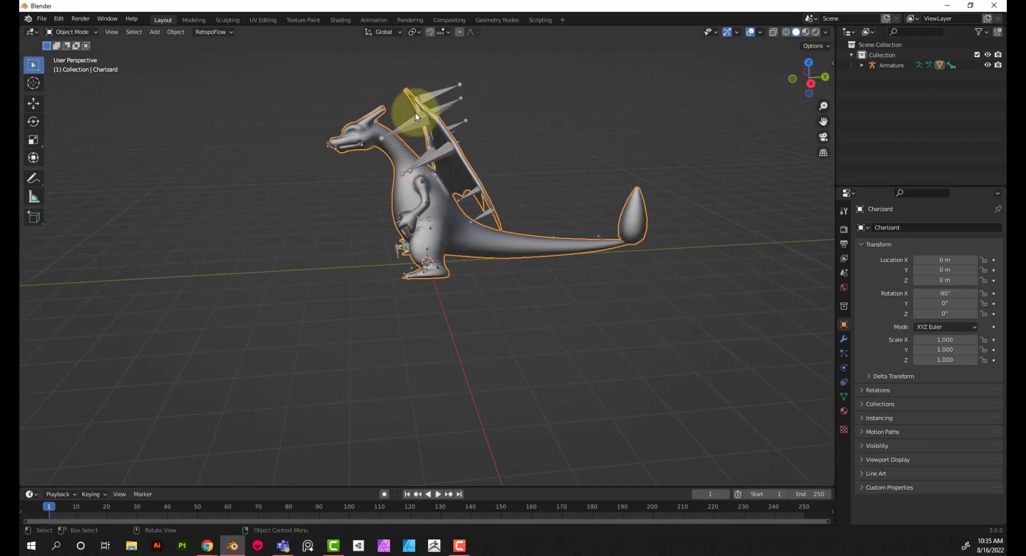
Delete the armature from the scene, keeping only the Charizard mesh
left_click(417, 127)
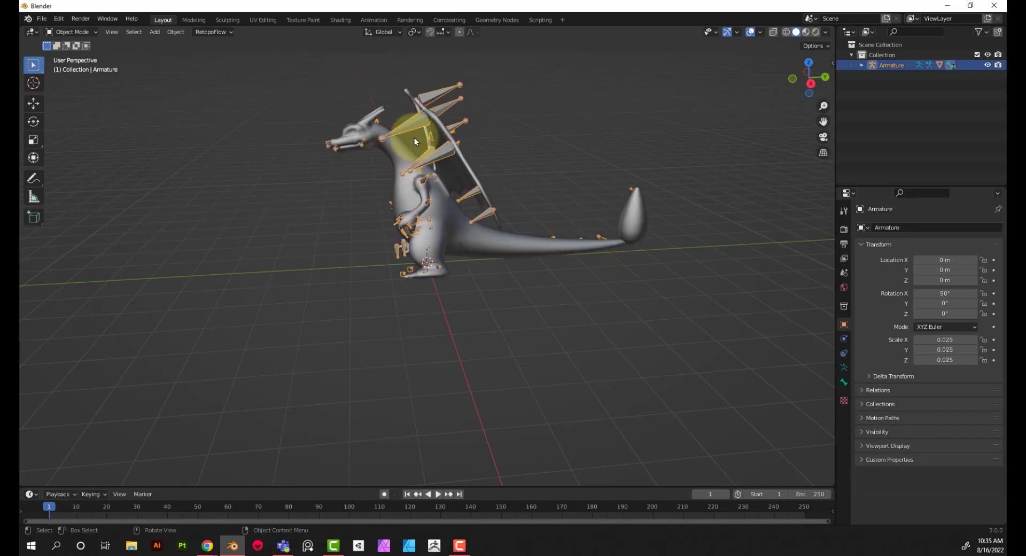
key("Delete")
key("ctrl+z")
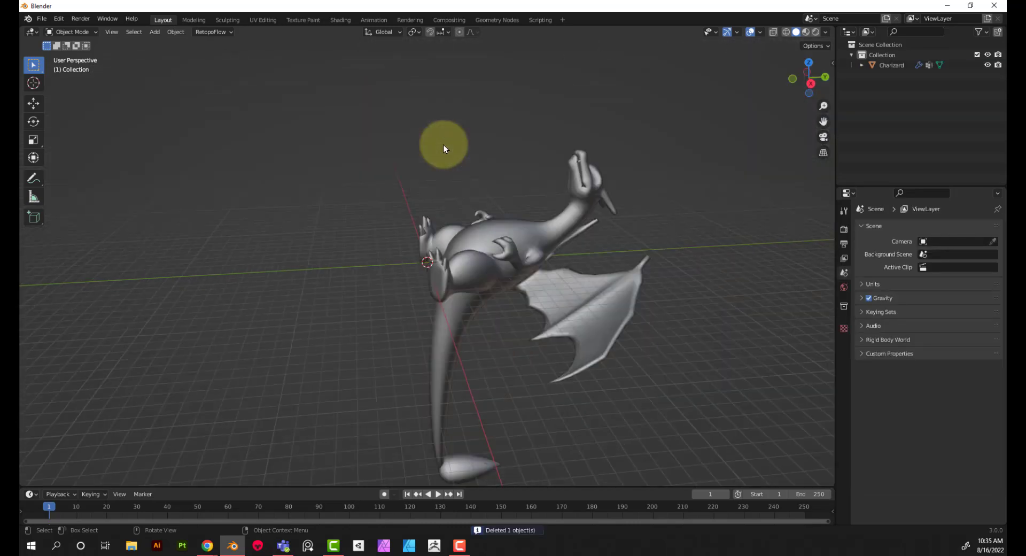
key("ctrl+shift+z")
key("ctrl+z")
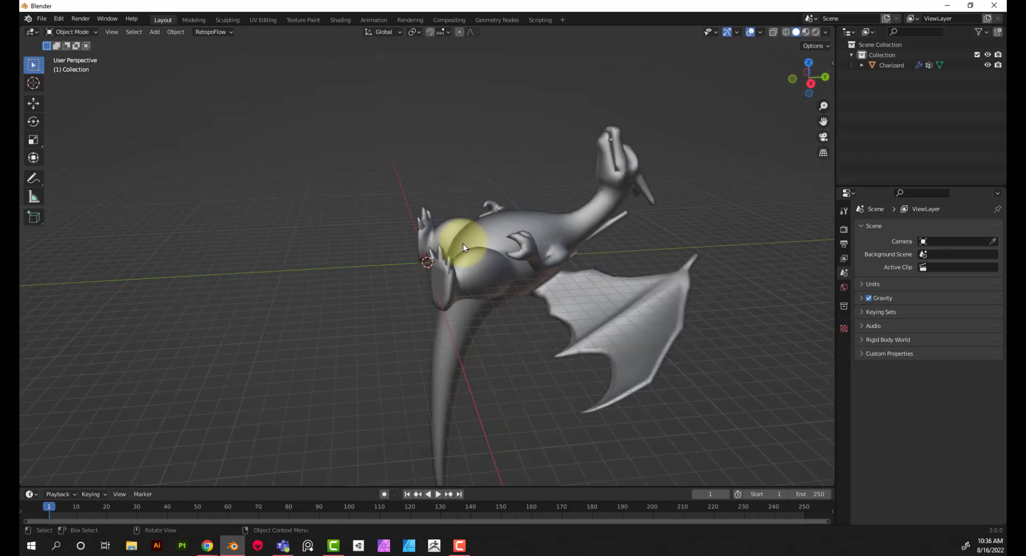
Try a freehand rotation of the Charizard mesh about the global X axis, view it from front and back, and undo the rotation
key("z")
key("KP_1")
left_click(445, 239)
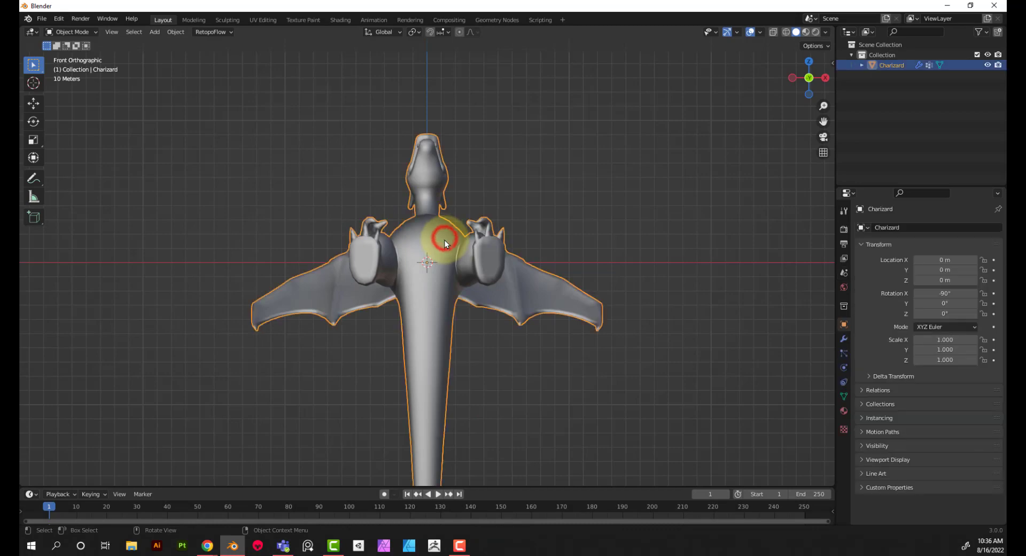
key("r")
key("x")
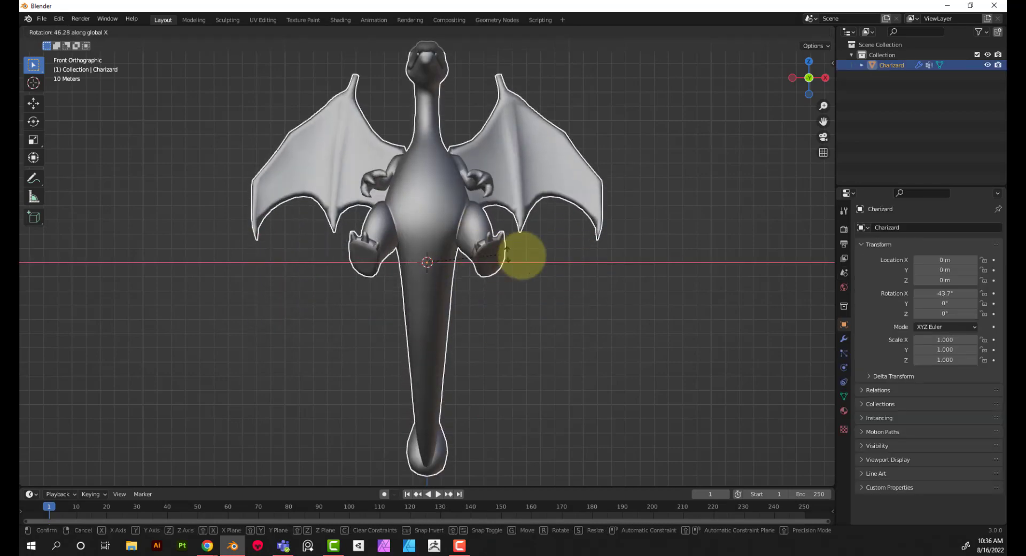
left_click(594, 306)
key("ctrl+KP_1")
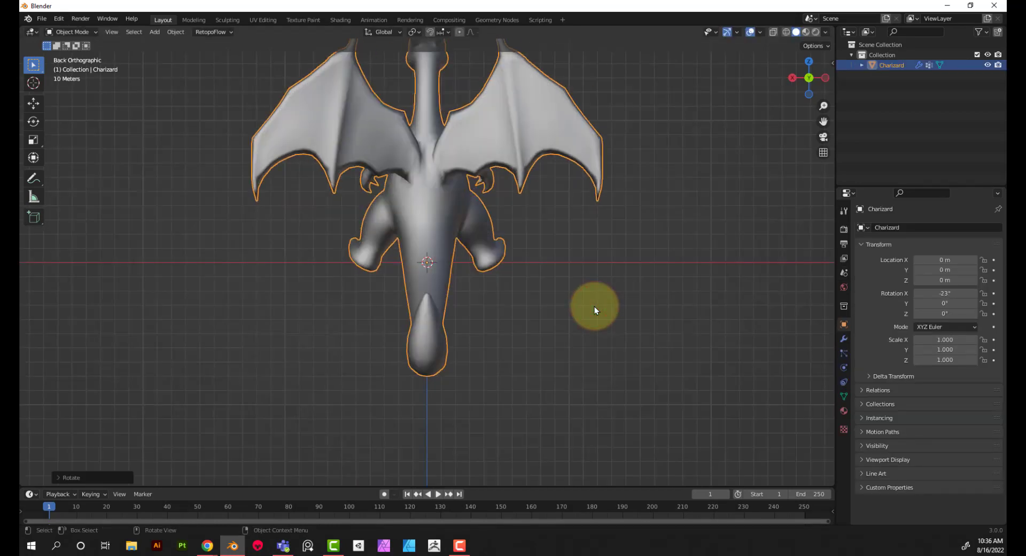
key("ctrl+z")
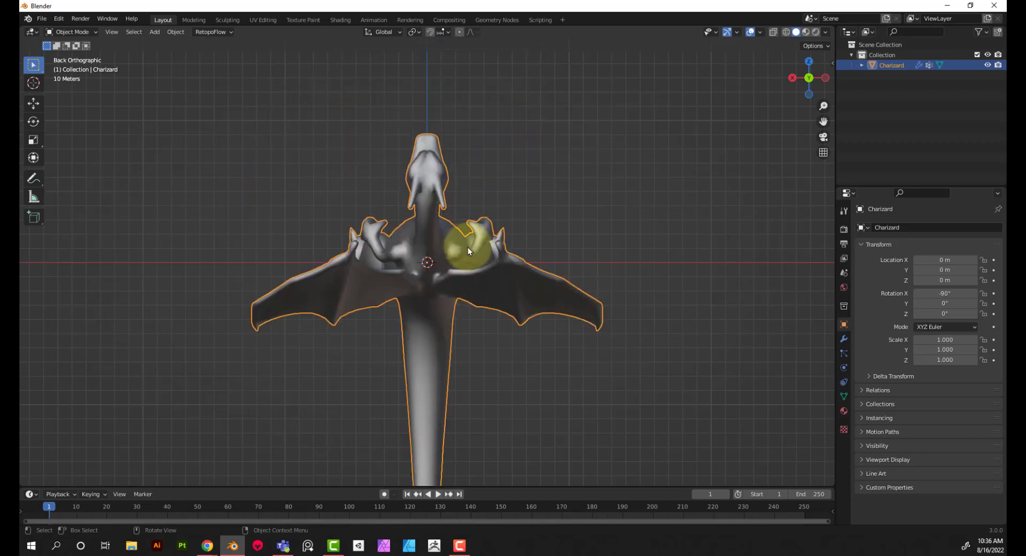
Rotate the Charizard mesh 90° about the global X axis so it stands upright in the front view
key("grave")
left_click(427, 214)
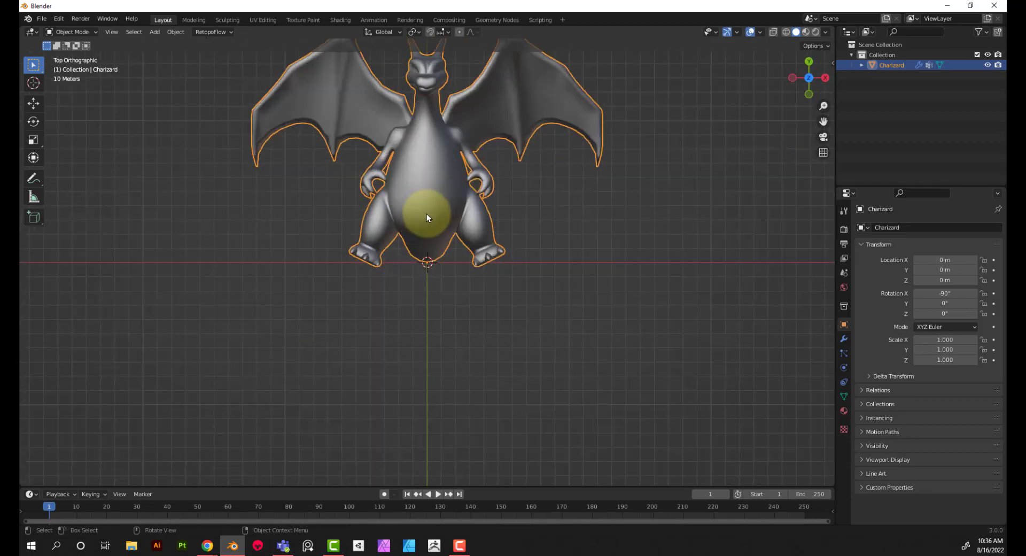
key("grave")
left_click(366, 180)
key("r")
key("x")
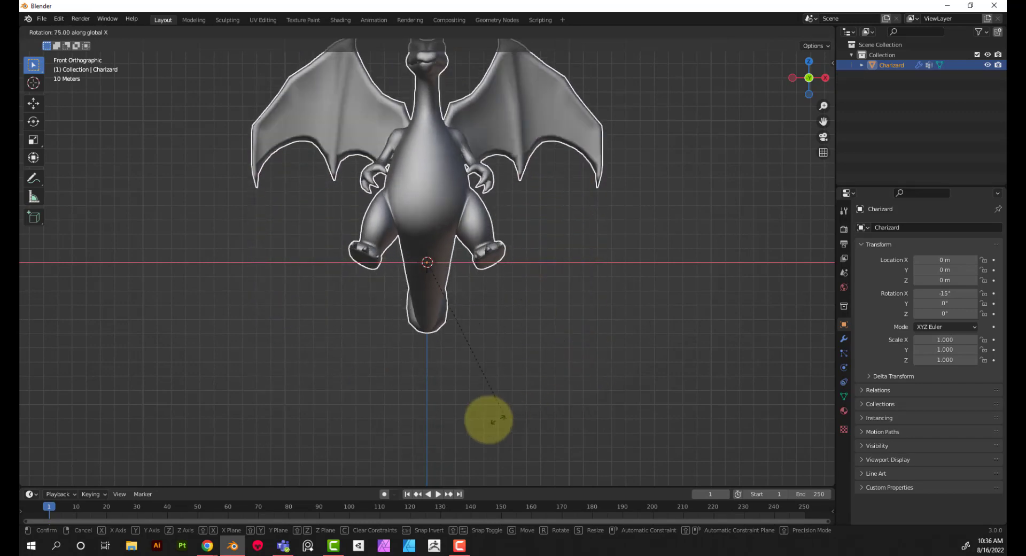
left_click(454, 420)
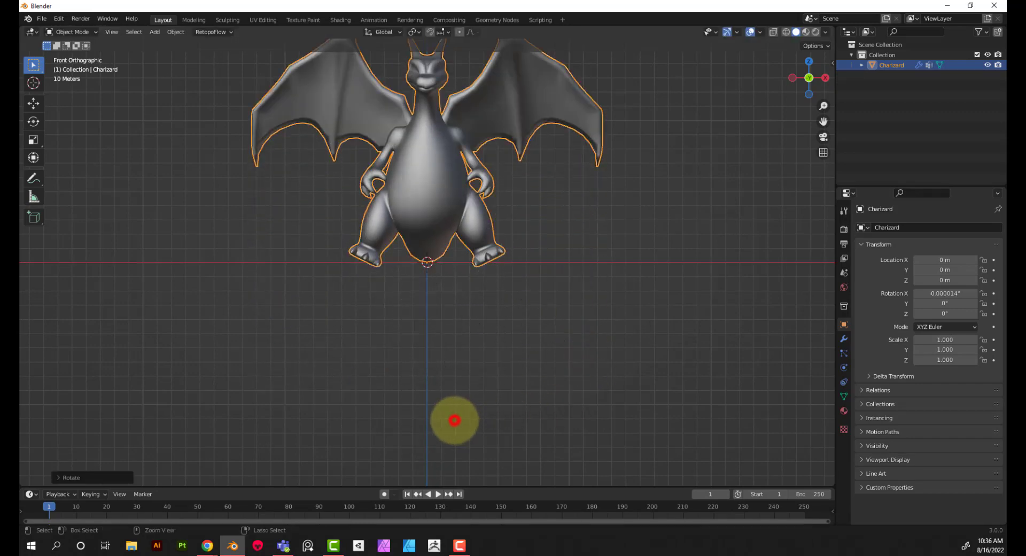
left_click(74, 477)
left_click(534, 265)
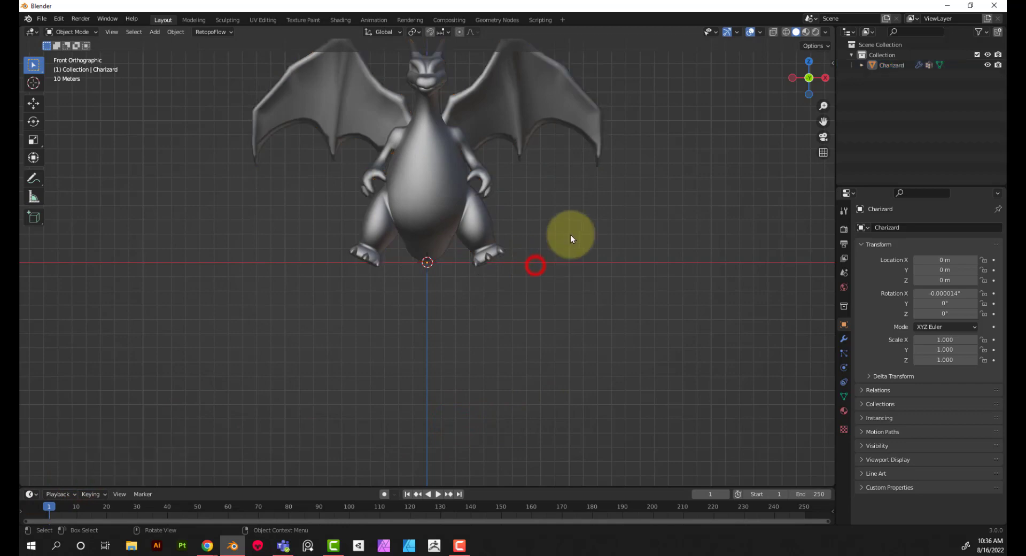
Add a cube at the origin as a height reference and set its size to 67" (1.7 m)
left_click_drag(549, 201, 614, 290)
scroll(508, 215, "up", 2)
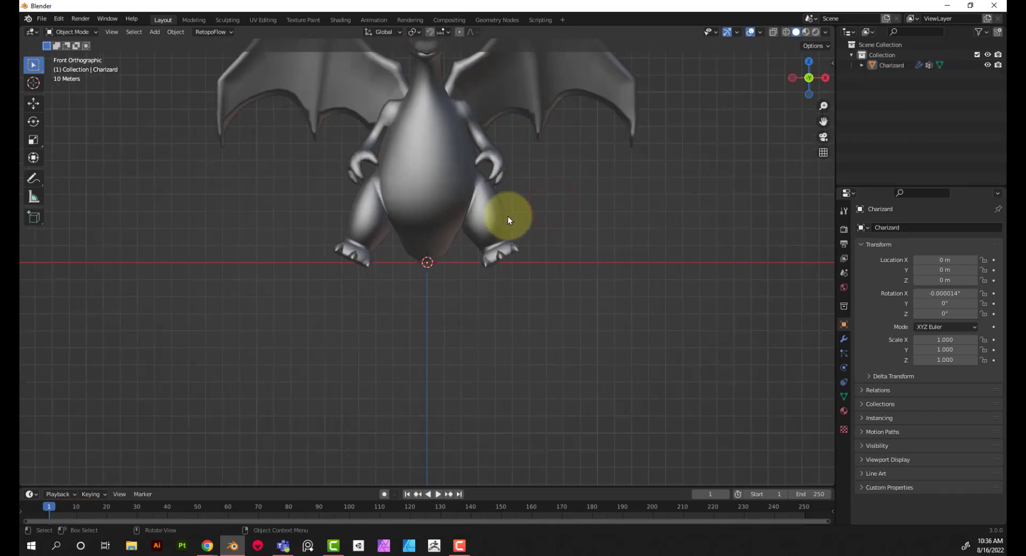
middle_click_drag(602, 224, 598, 271, "shift")
left_click(609, 301)
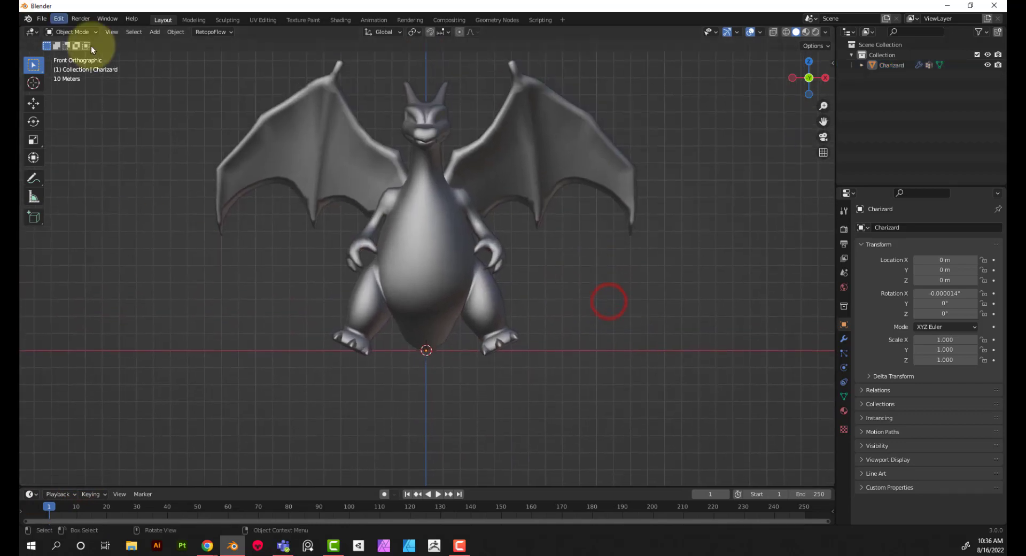
left_click(156, 32)
mouse_move(206, 44)
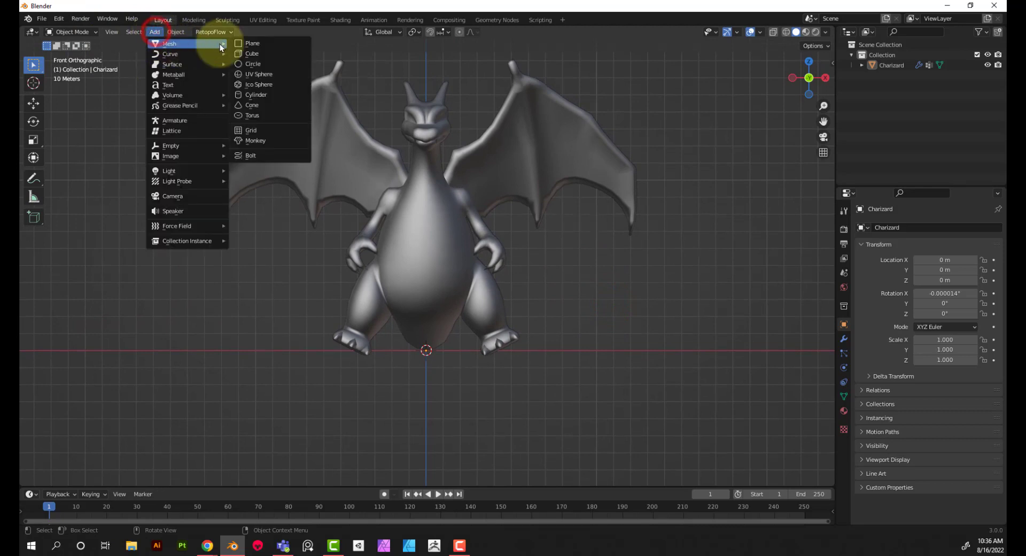
left_click(251, 53)
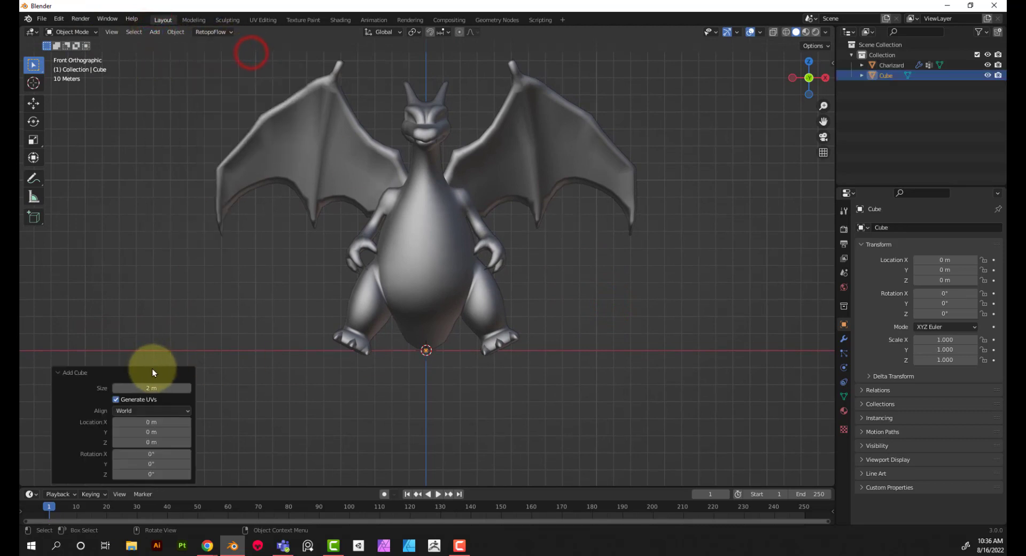
left_click(149, 385)
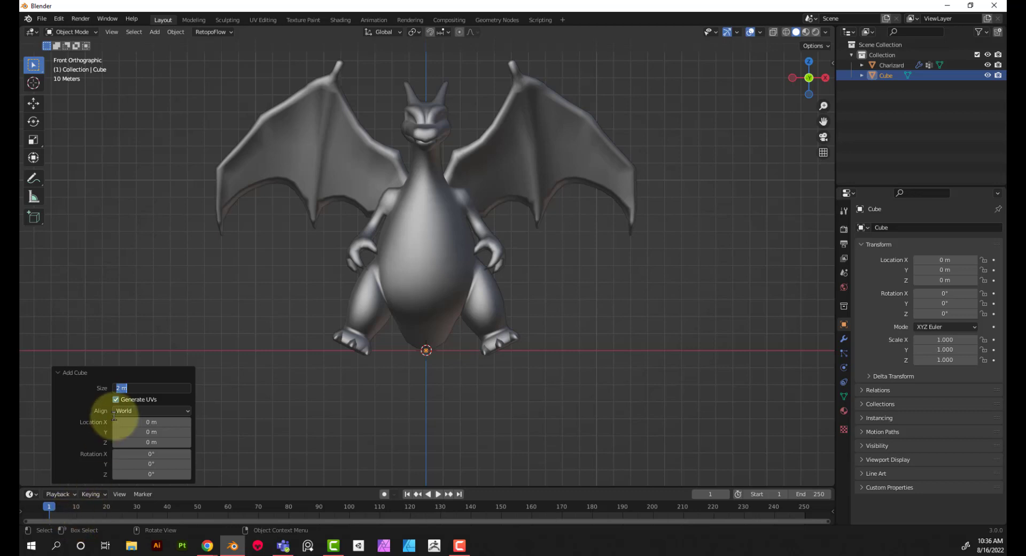
left_click(141, 390)
double_click(141, 390)
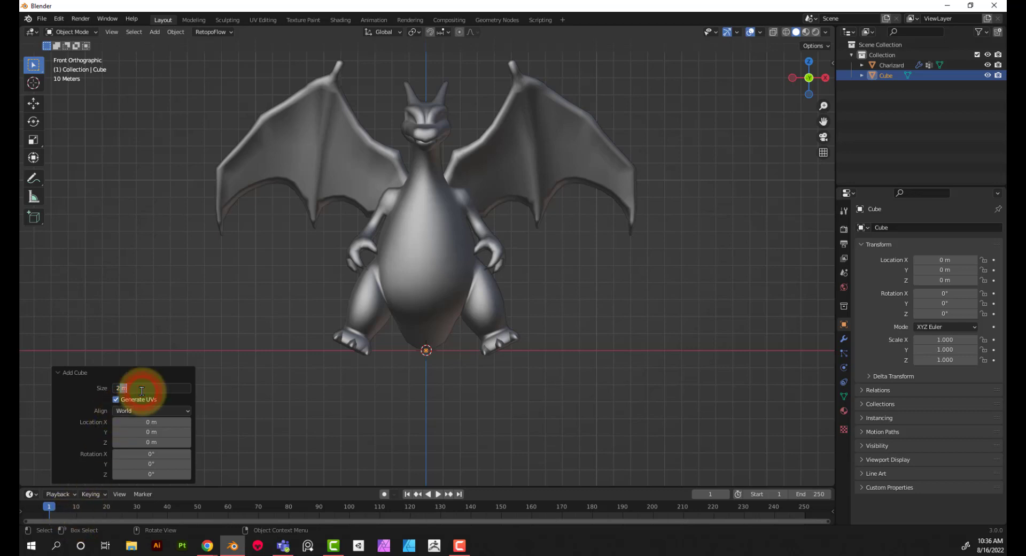
type("67\"")
key("Return")
Scale the Charizard mesh down uniformly in two passes, to a scale of about 0.015, near the reference cube's size
scroll(427, 350, "up", 4)
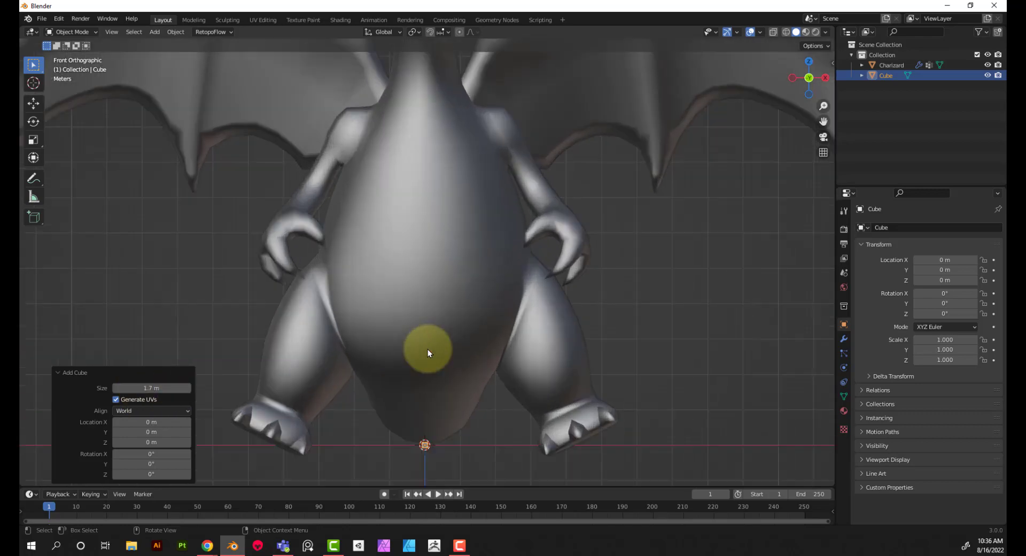
scroll(514, 307, "up", 8)
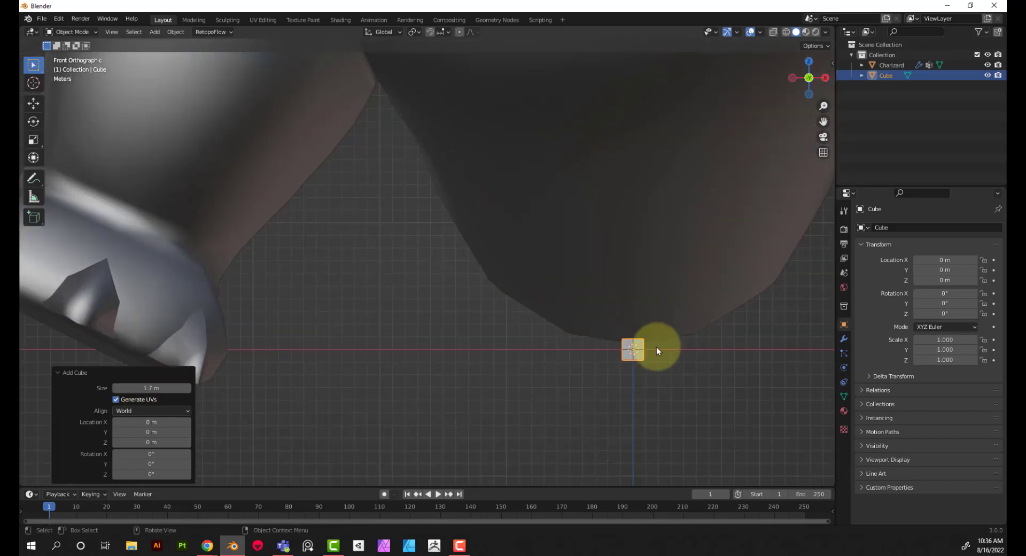
scroll(646, 342, "down", 4)
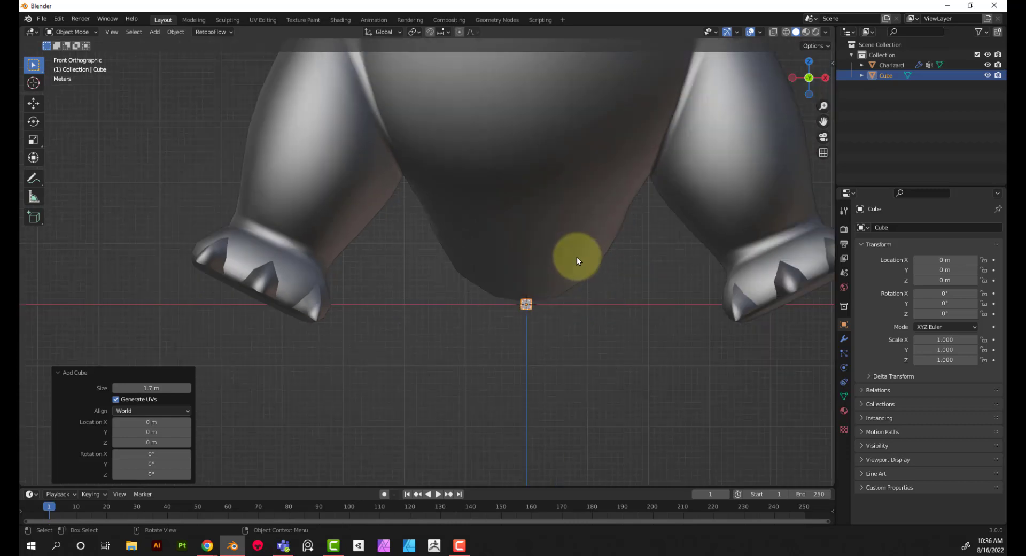
left_click(563, 275)
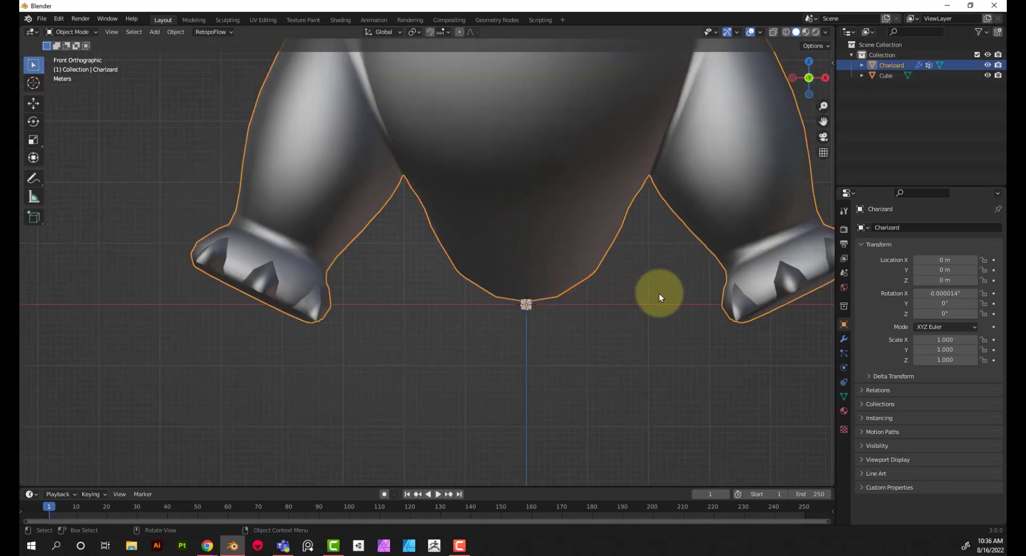
key("s")
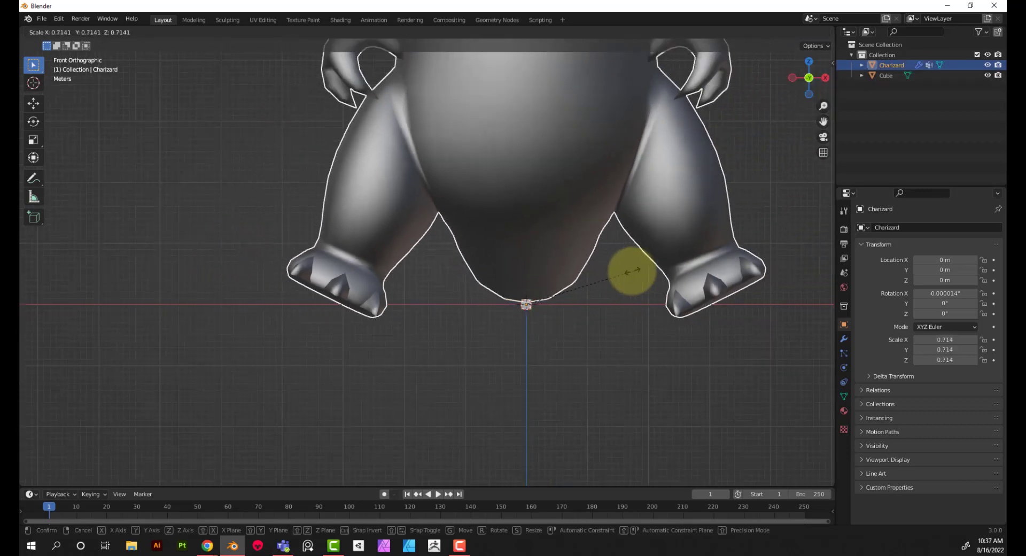
left_click(555, 292)
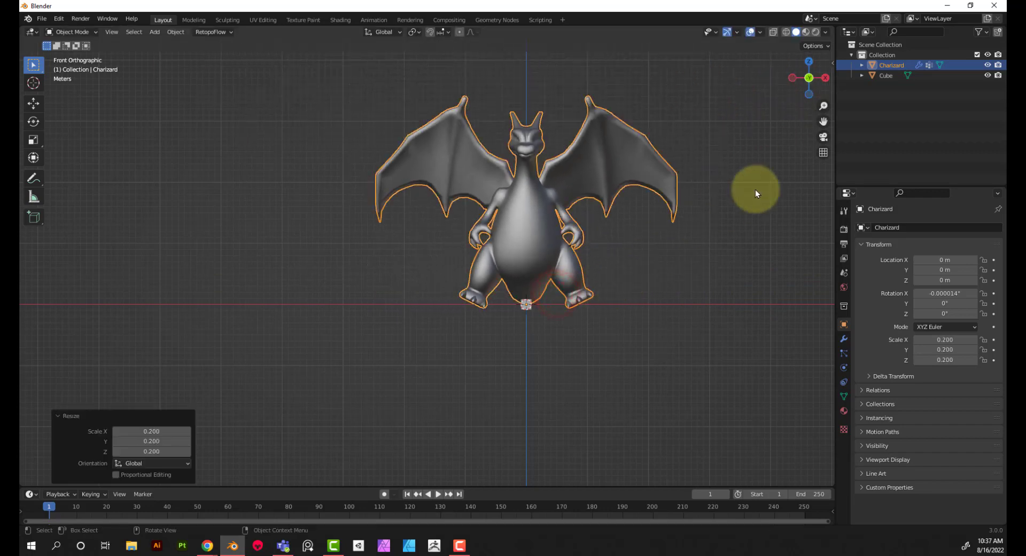
key("s")
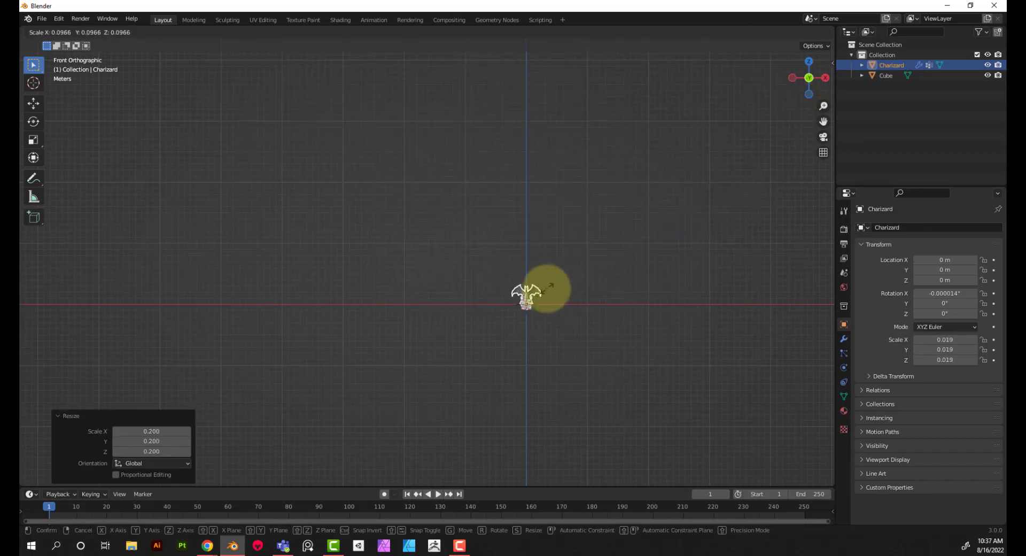
left_click(543, 293)
Scale the Charizard mesh down further by a factor of about 0.743, to a scale of about 0.011
scroll(550, 292, "up", 5)
middle_click_drag(636, 329, 576, 253, "shift")
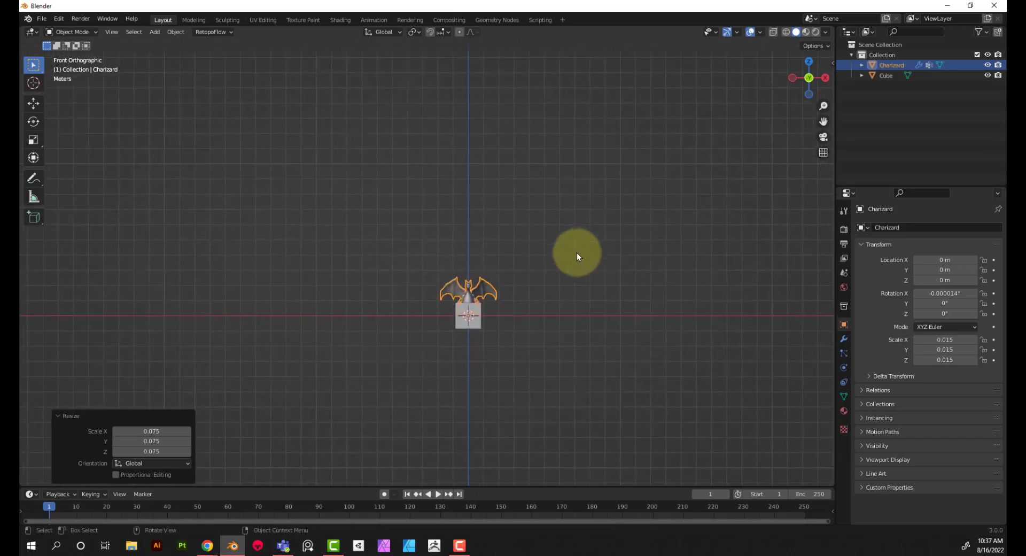
key("s")
left_click(545, 256)
scroll(481, 302, "up", 3)
middle_click_drag(558, 315, 547, 237, "shift")
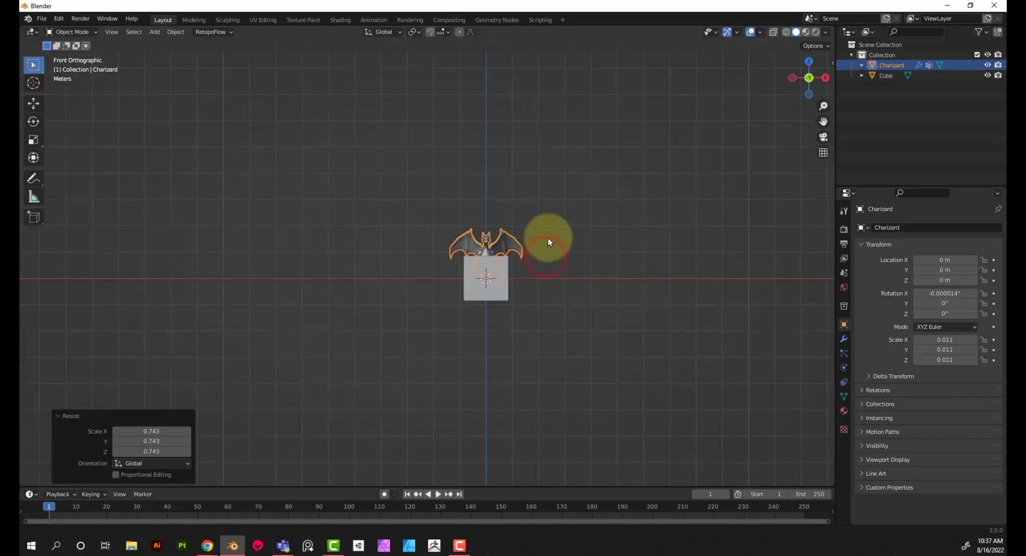
Move the reference cube up along the Z axis by about 2.28 m, clear of the Charizard's body
left_click(527, 269)
scroll(569, 276, "up", 5)
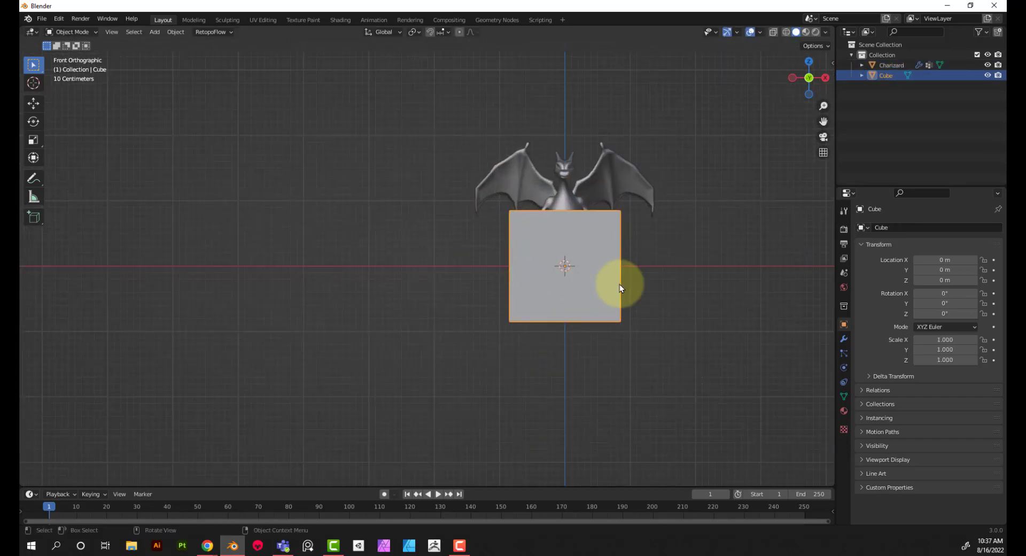
key("g")
key("z")
left_click(597, 134)
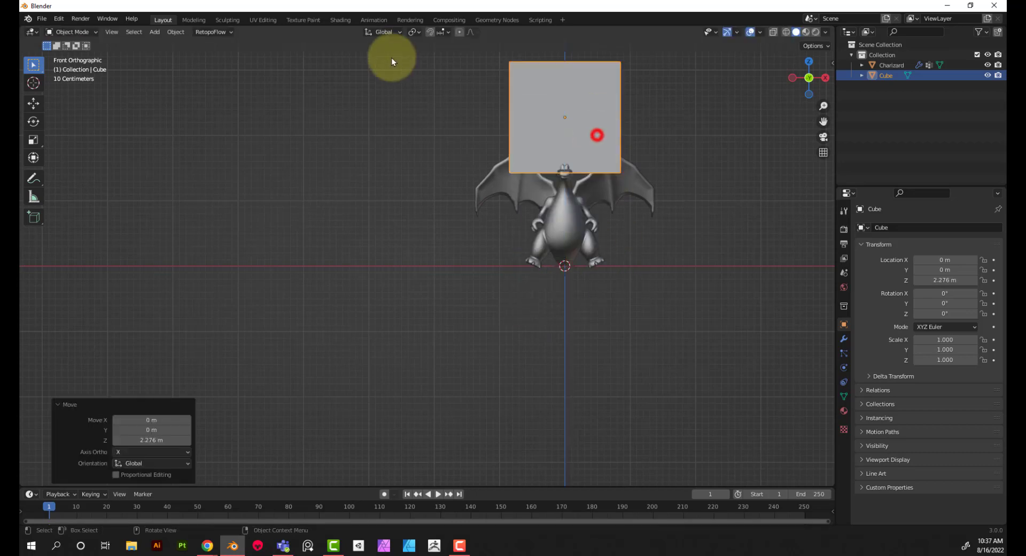
Turn on snapping for transforms and set the snap target to Vertex
left_click(440, 31)
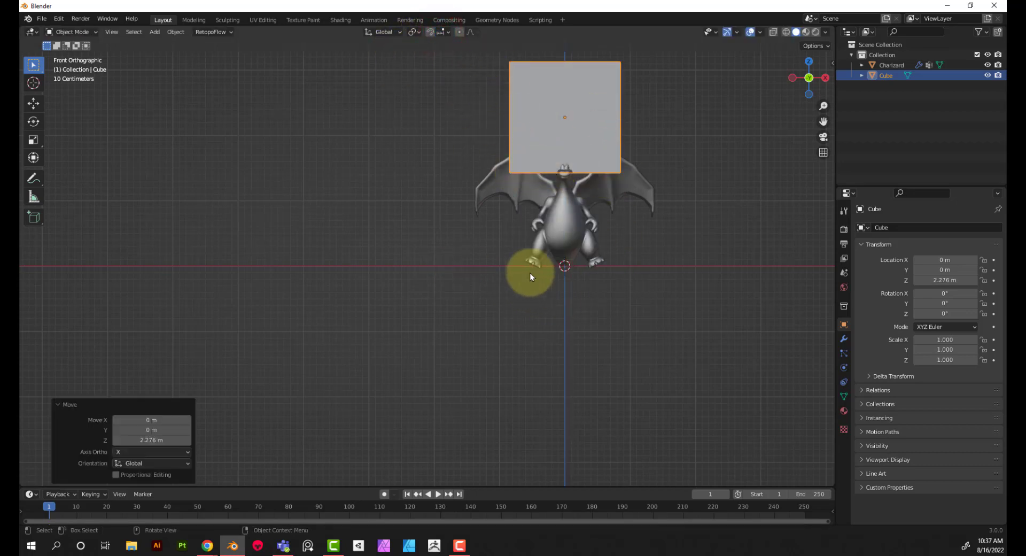
left_click(430, 32)
left_click(441, 32)
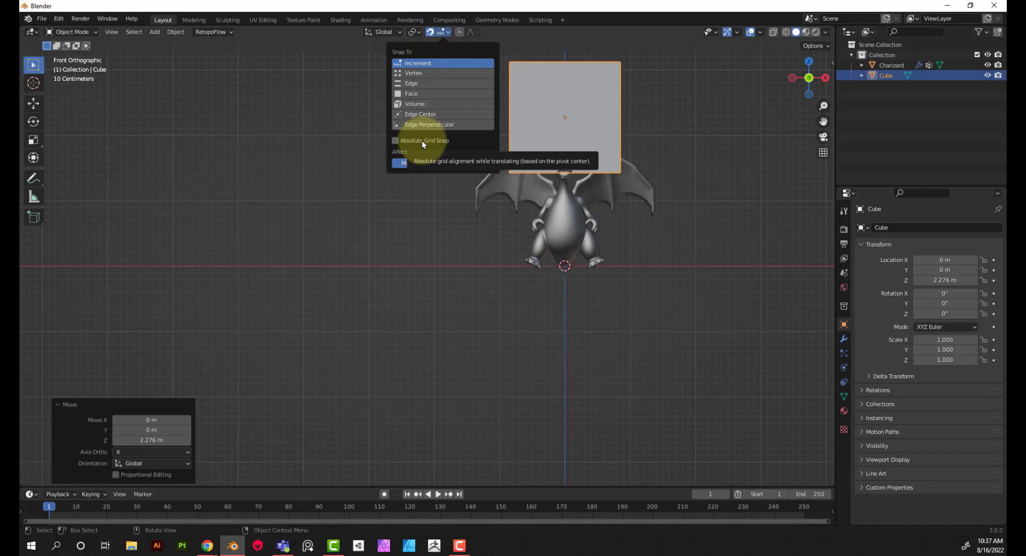
left_click(438, 32)
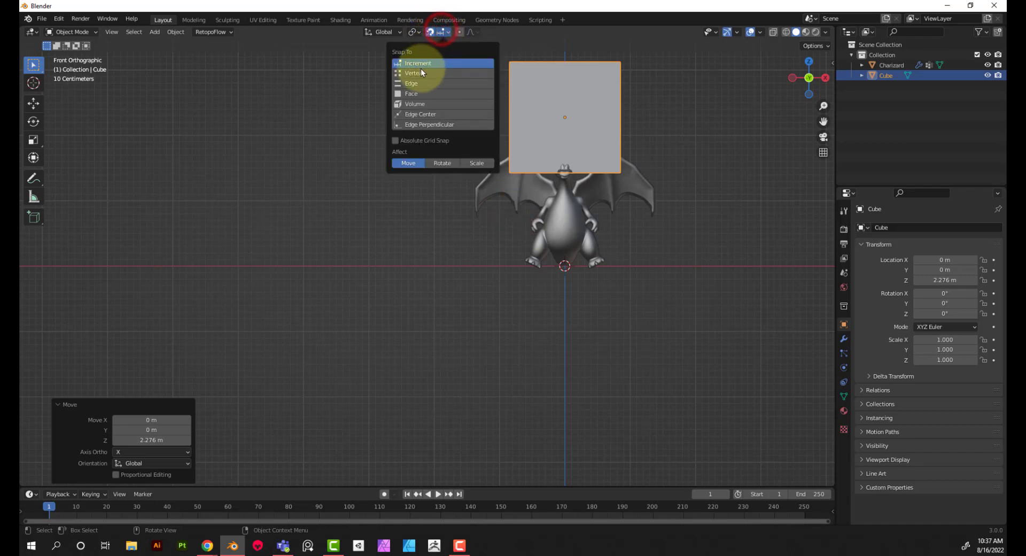
left_click(421, 70)
Add a plane at the origin as a ground reference beneath the Charizard
left_click_drag(508, 296, 545, 310)
key("ctrl+a")
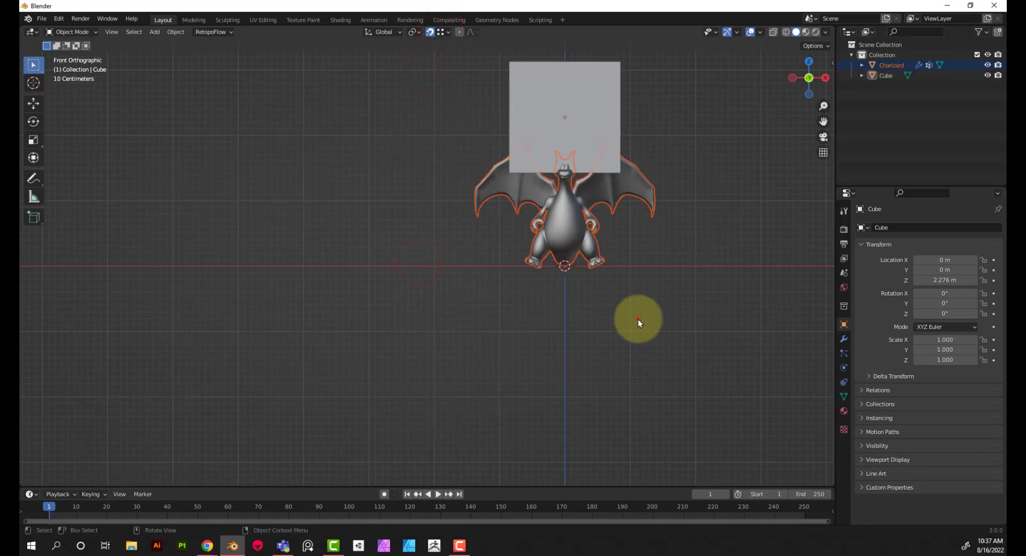
left_click(638, 319)
key("ctrl+a")
key("shift+a")
mouse_move(610, 315)
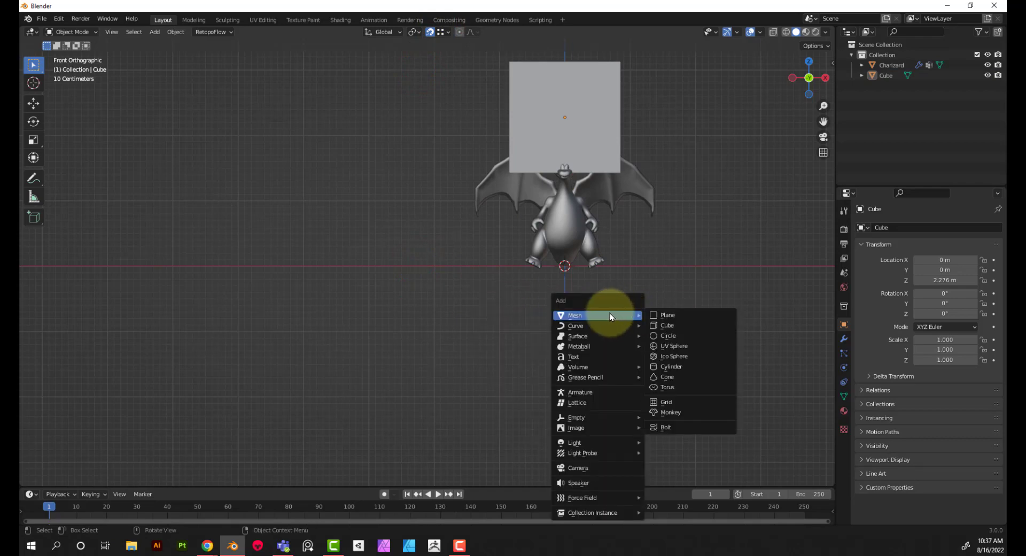
left_click(672, 316)
Try to snap the reference cube down along the Z axis onto the ground plane
left_click(607, 130)
key("g")
key("z")
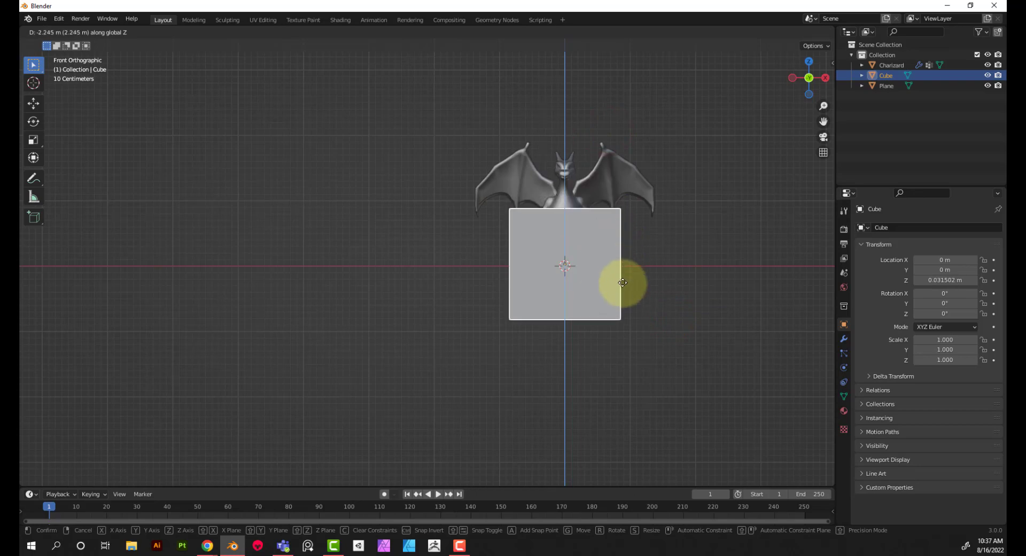
right_click(670, 245)
mouse_move(670, 245)
middle_mouse_down()
mouse_move(676, 259)
mouse_move(654, 253)
middle_mouse_up()
key("g")
key("z")
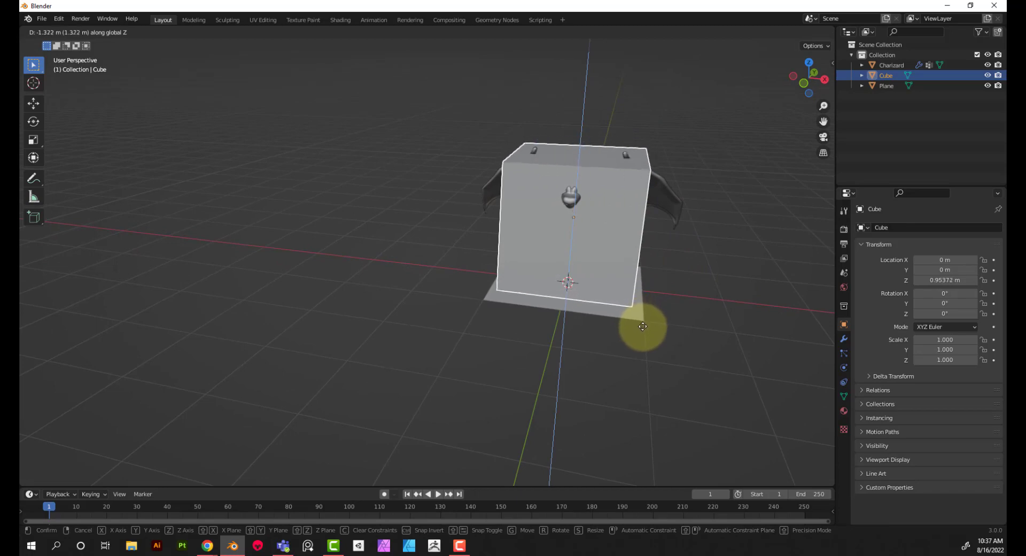
right_click(482, 304)
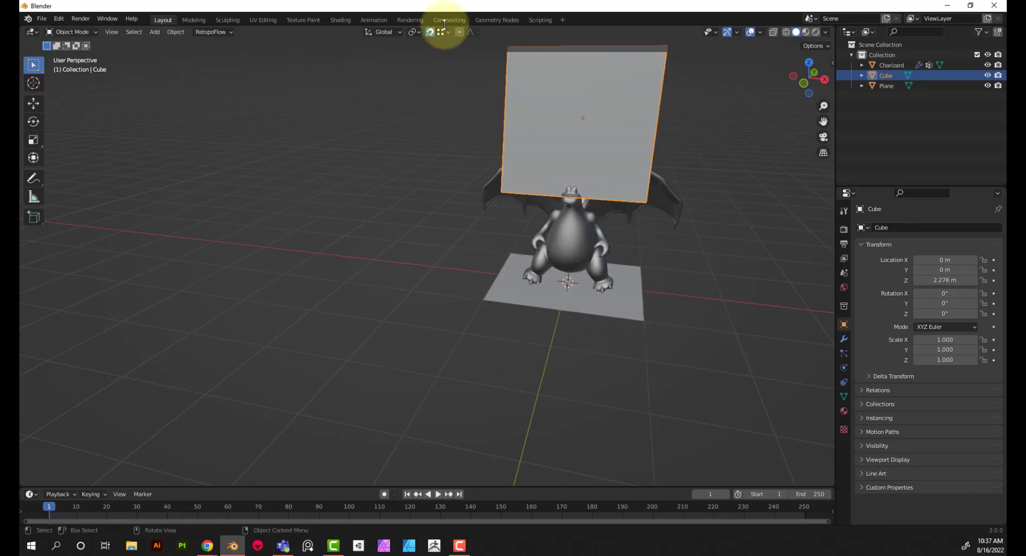
Turn off snapping and move the cube down along Z by about 1.425 m so its base meets the ground plane
left_click(432, 32)
left_click(430, 32)
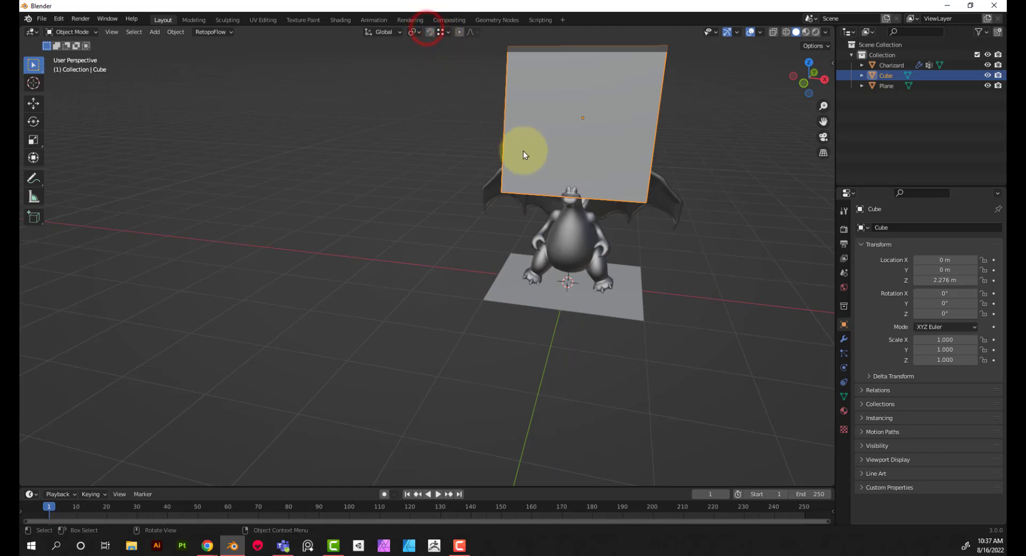
key("g")
key("z")
left_click(484, 298)
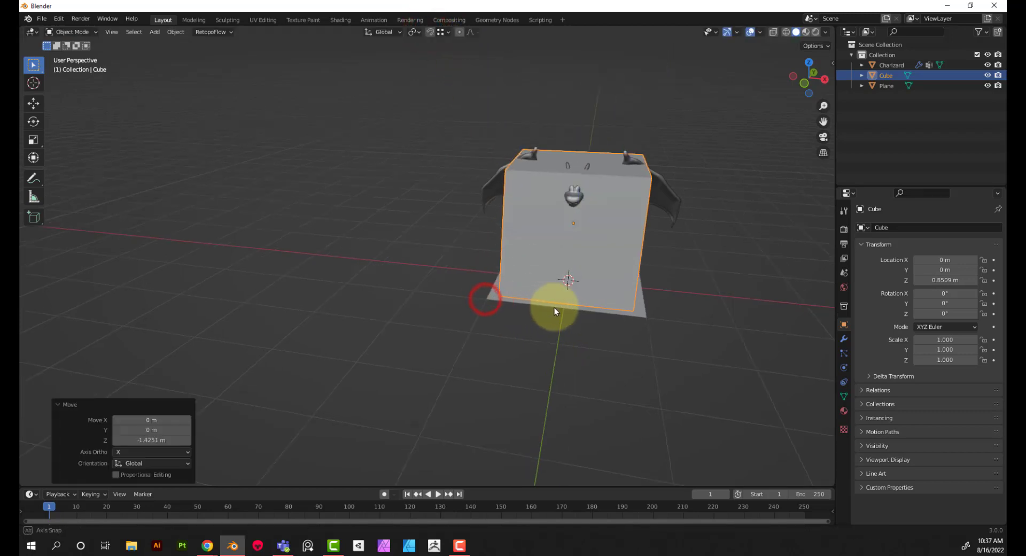
Delete the ground plane, keeping the reference cube and the Charizard mesh
middle_click_drag(554, 307, 518, 275)
left_click(518, 274)
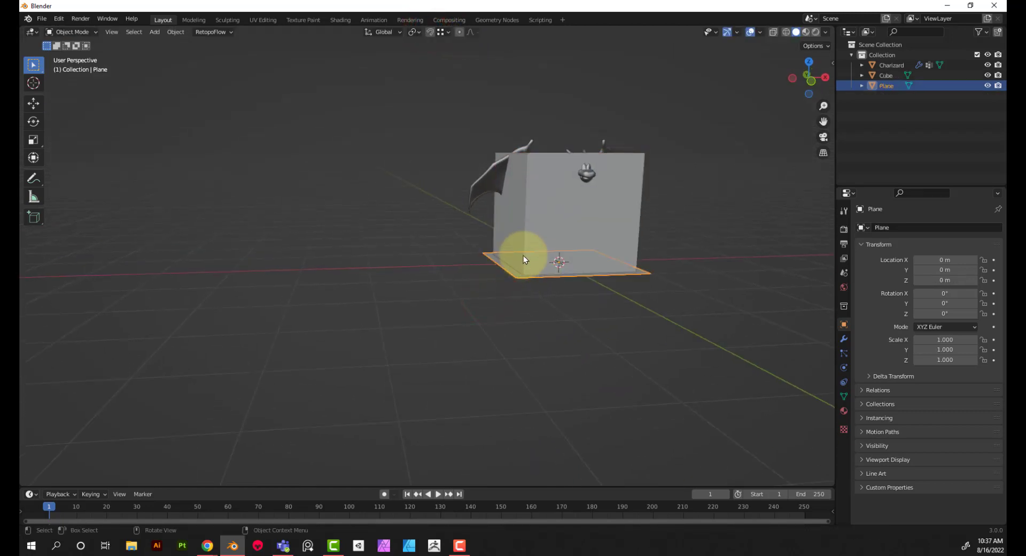
key("Delete")
left_click(547, 236)
middle_click_drag(547, 235, 581, 183)
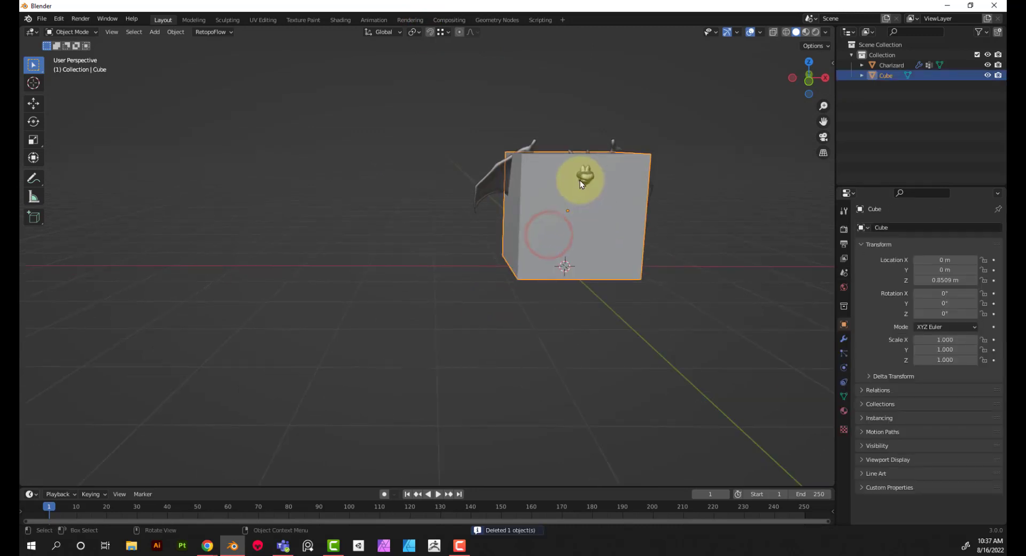
Scale the Charizard mesh up uniformly by about 1.041 against the reference cube in front view
key("grave")
left_click(527, 135)
scroll(662, 172, "up", 2)
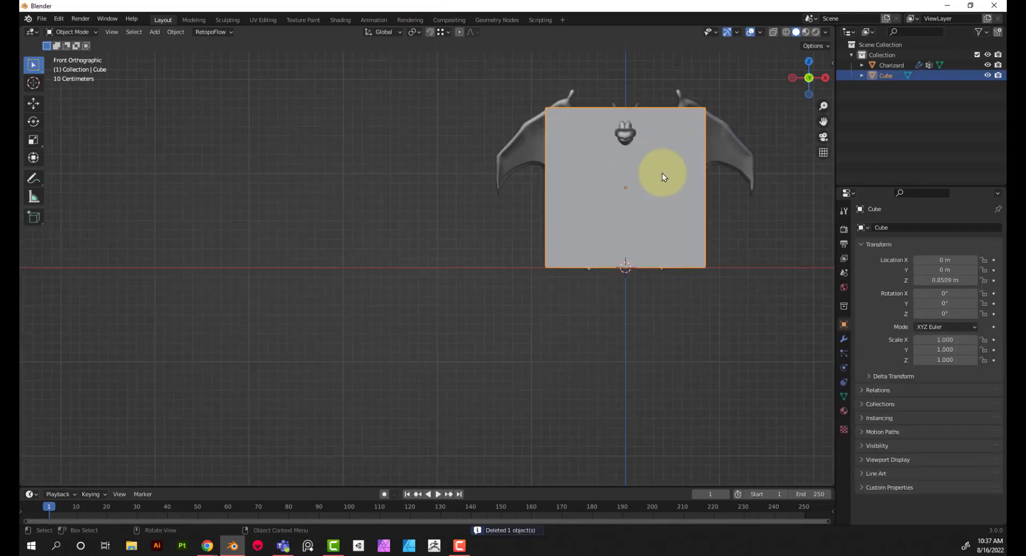
left_click(716, 128)
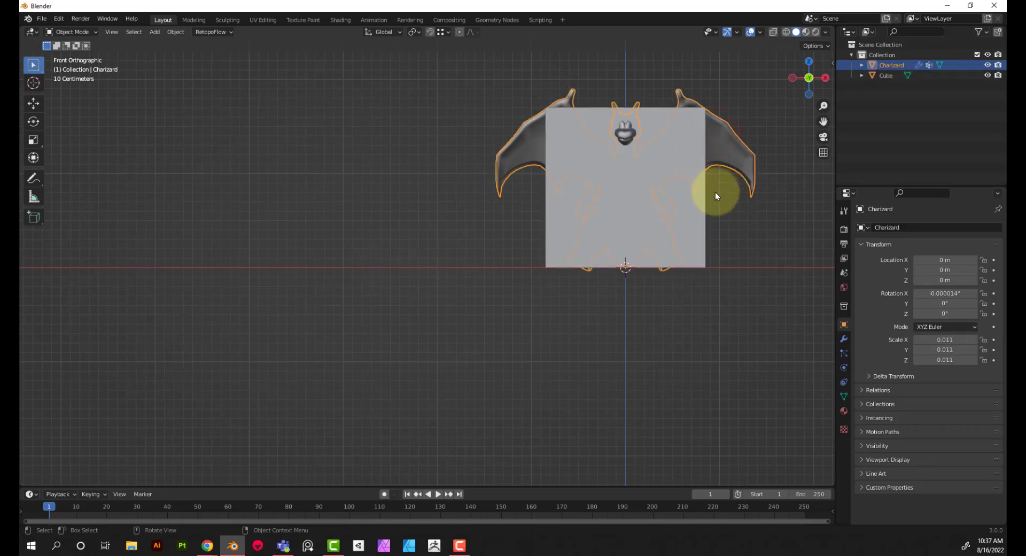
key("s")
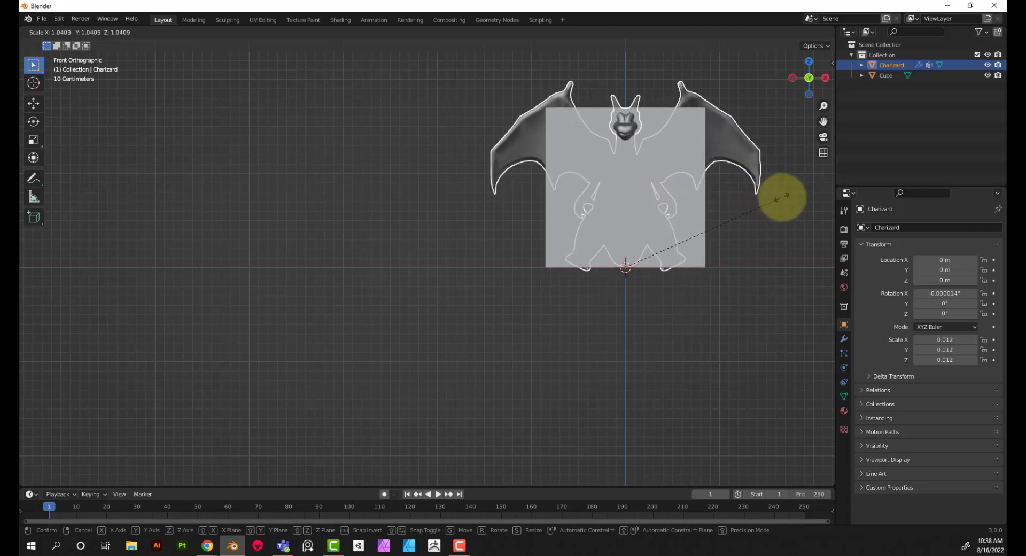
left_click(782, 198)
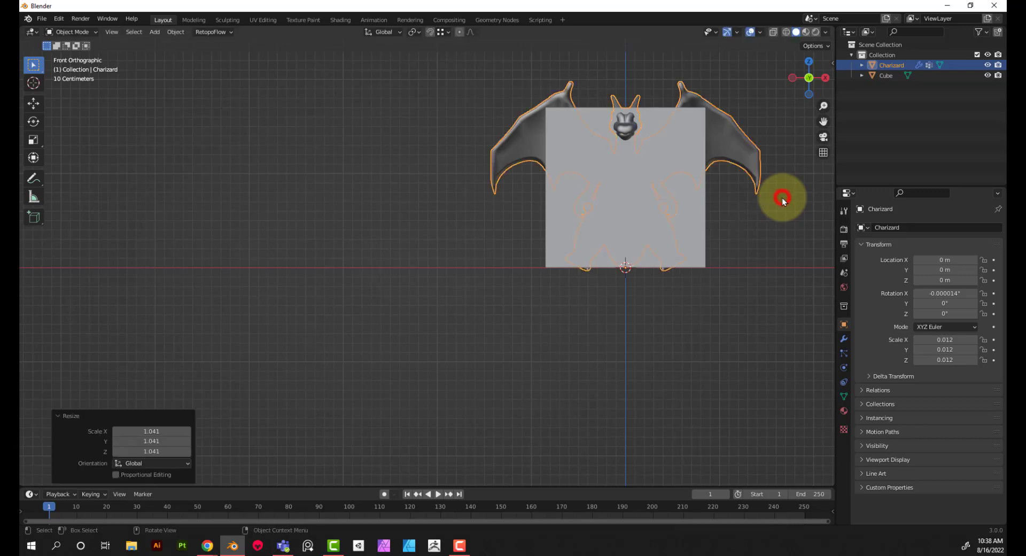
Raise the Charizard along Z by about 0.038 m so its feet meet the ground, and scale it uniformly by about 0.978
key("g")
key("z")
left_click(781, 191)
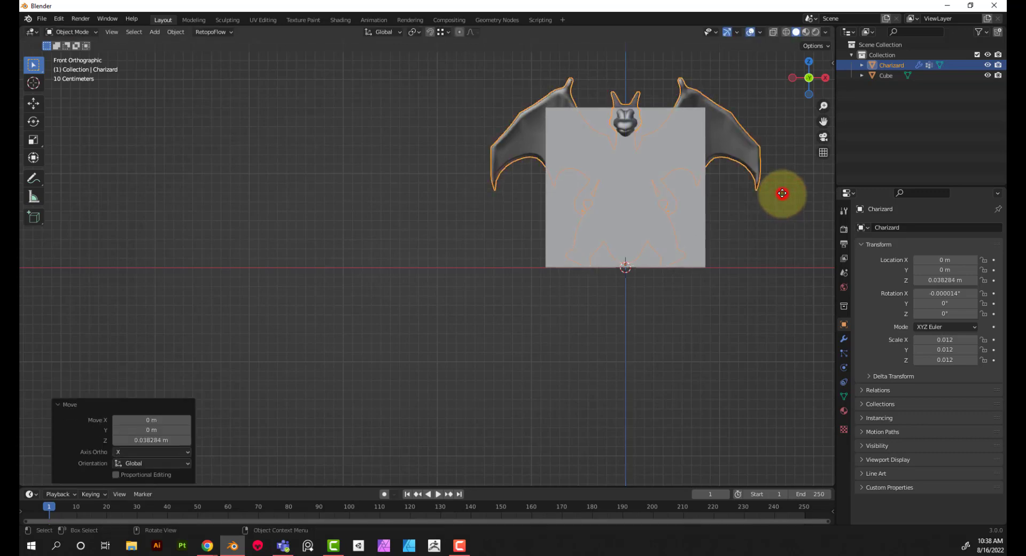
key("s")
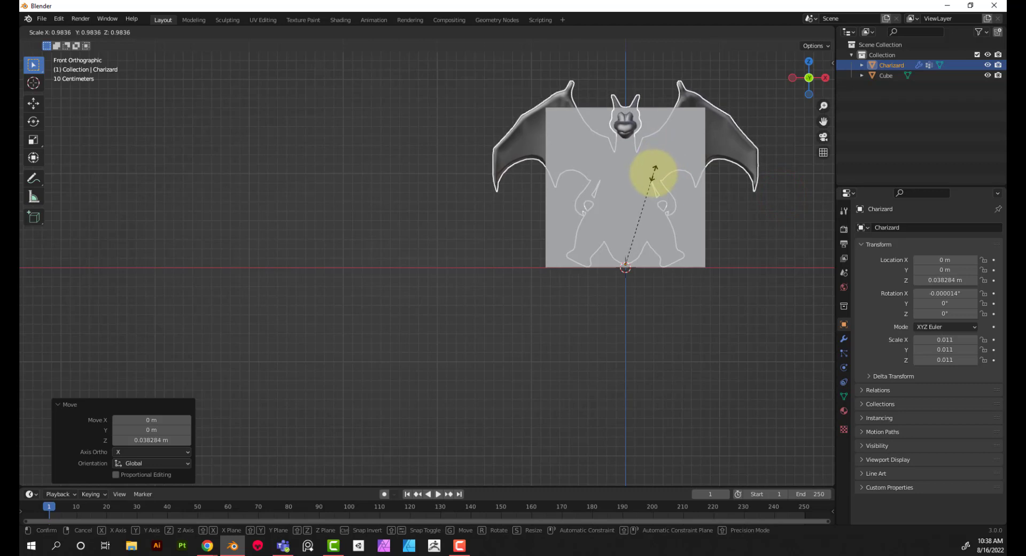
left_click(651, 174)
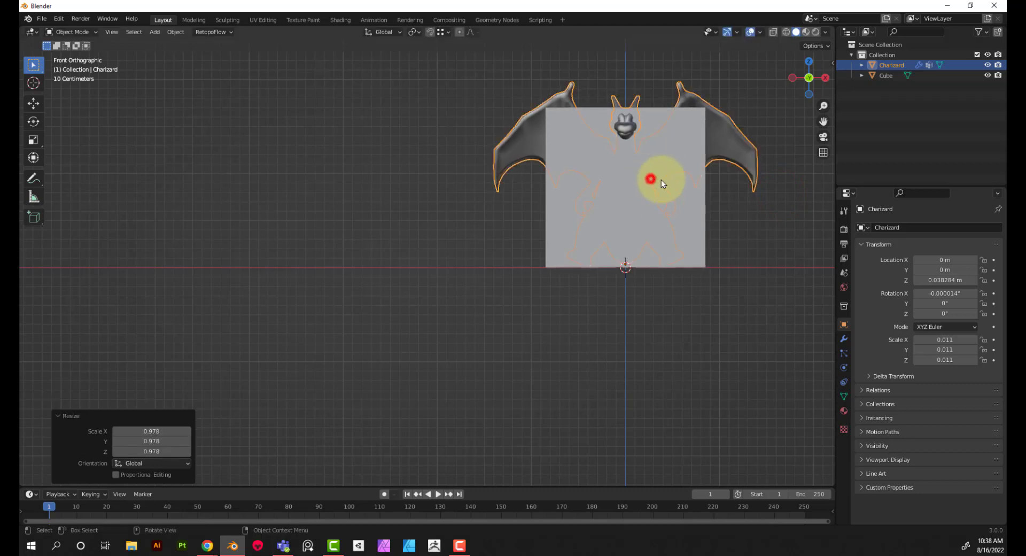
Delete the reference cube and apply all transforms to the Charizard mesh
left_click(697, 218)
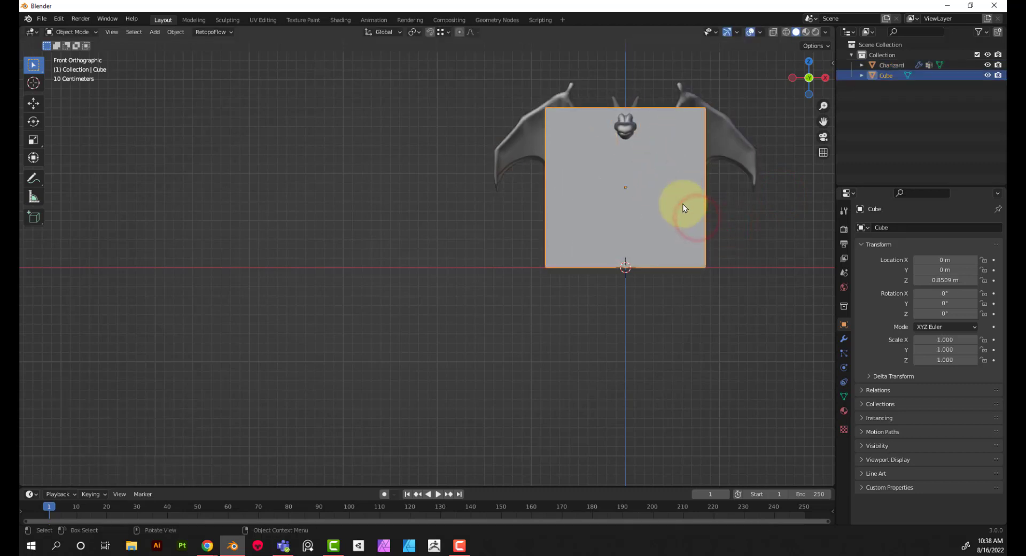
key("Delete")
left_click(653, 205)
middle_click_drag(652, 205, 622, 239)
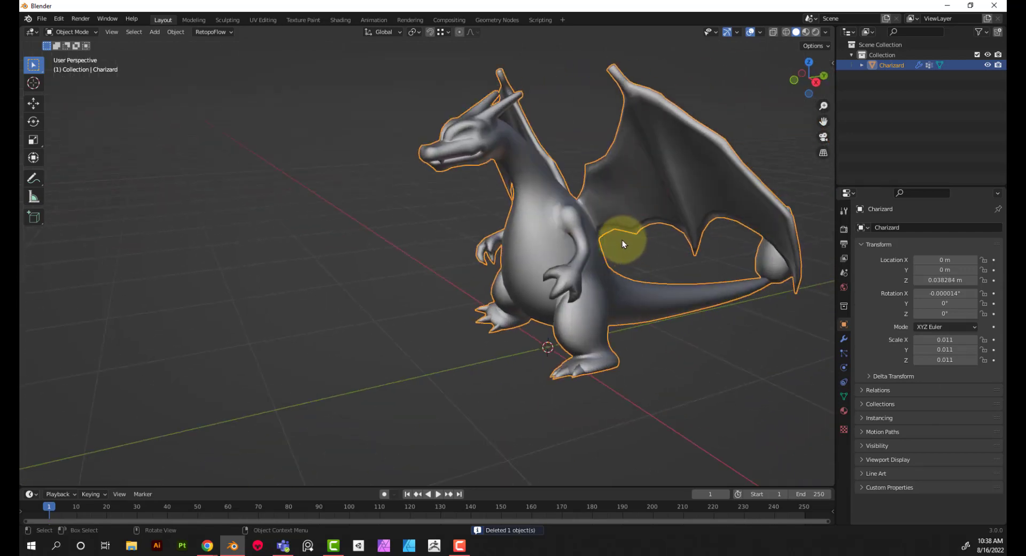
key("ctrl+a")
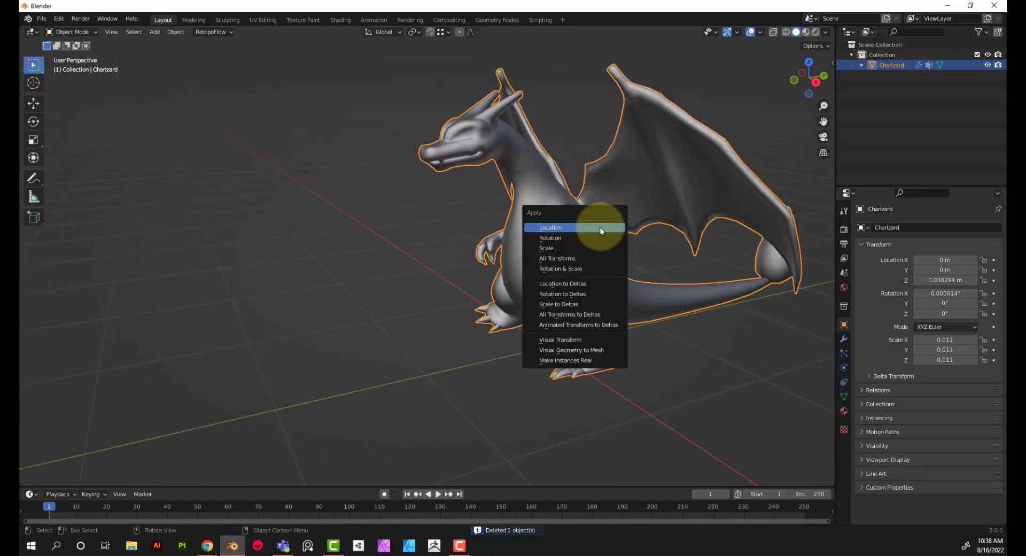
left_click(571, 258)
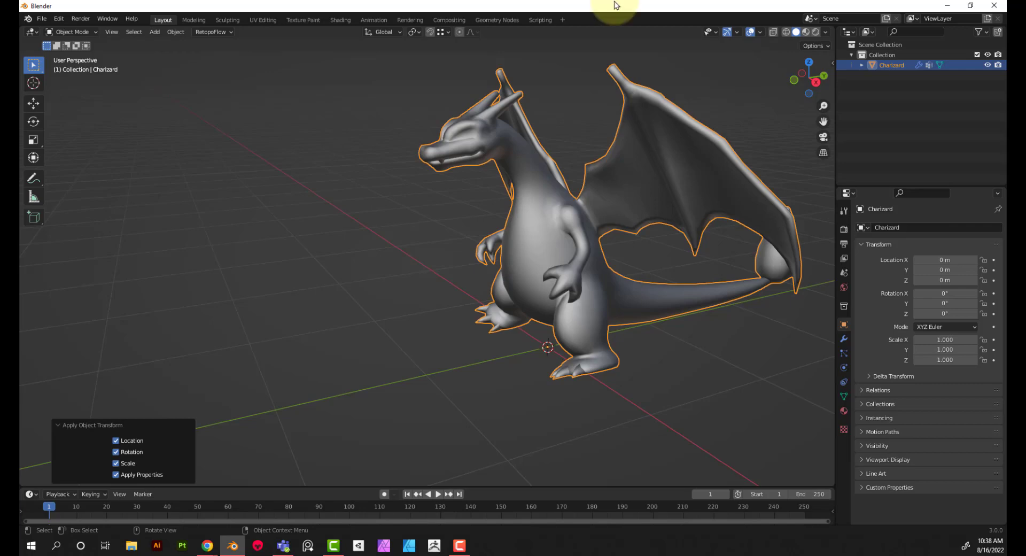
middle_click_drag(457, 314, 524, 314)
key("grave")
left_click(425, 241)
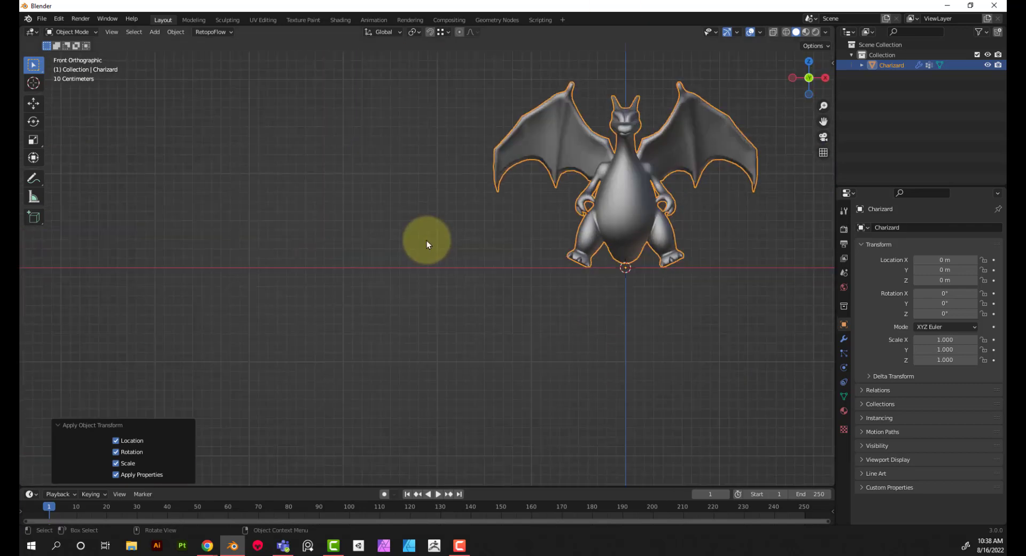
middle_click_drag(716, 239, 634, 242)
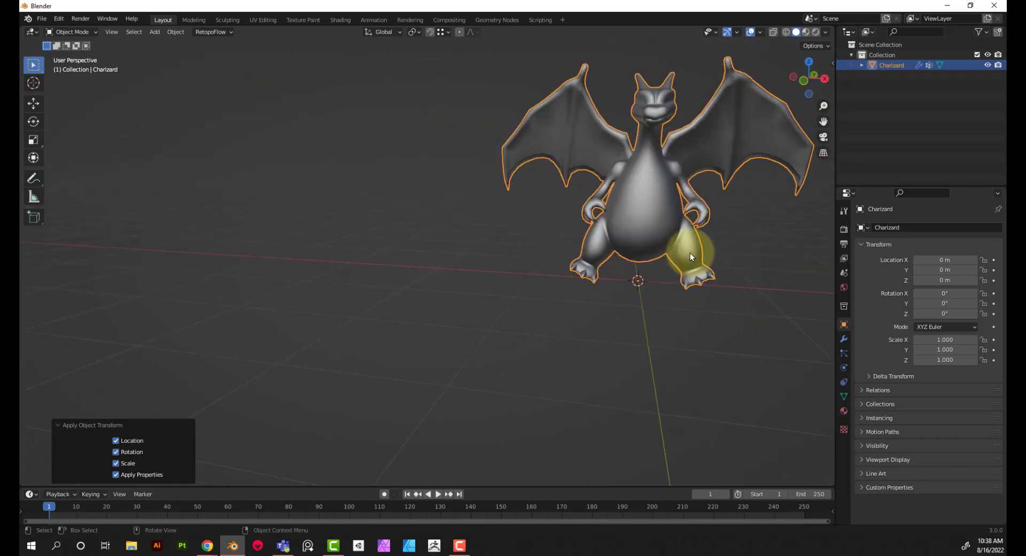
scroll(696, 239, "down", 3)
Save the scene as Charizard_1.blend in the Charizard folder inside Downloads, and deselect the mesh
key("ctrl+shift+s")
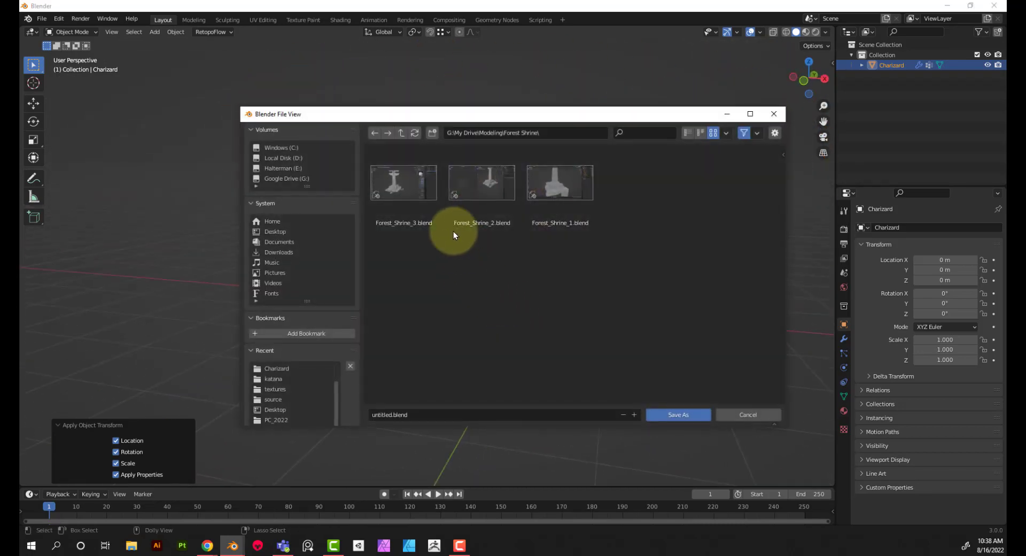
left_click(276, 370)
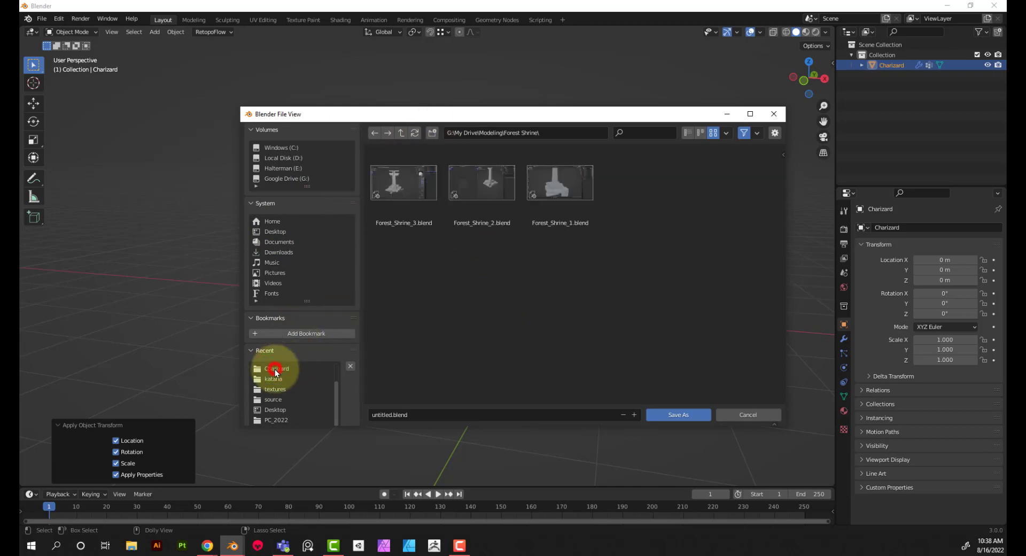
left_click(402, 133)
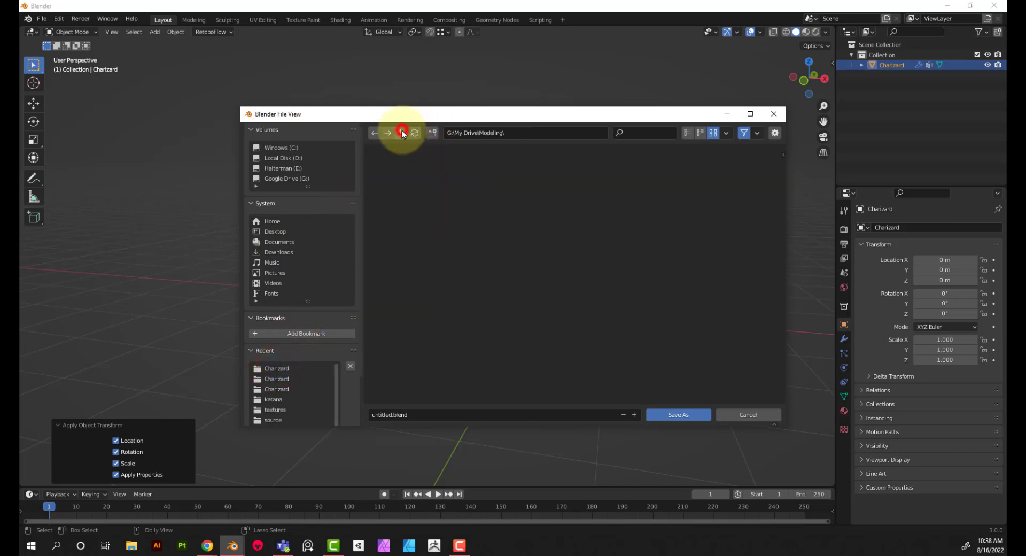
left_click(278, 252)
left_click(401, 193)
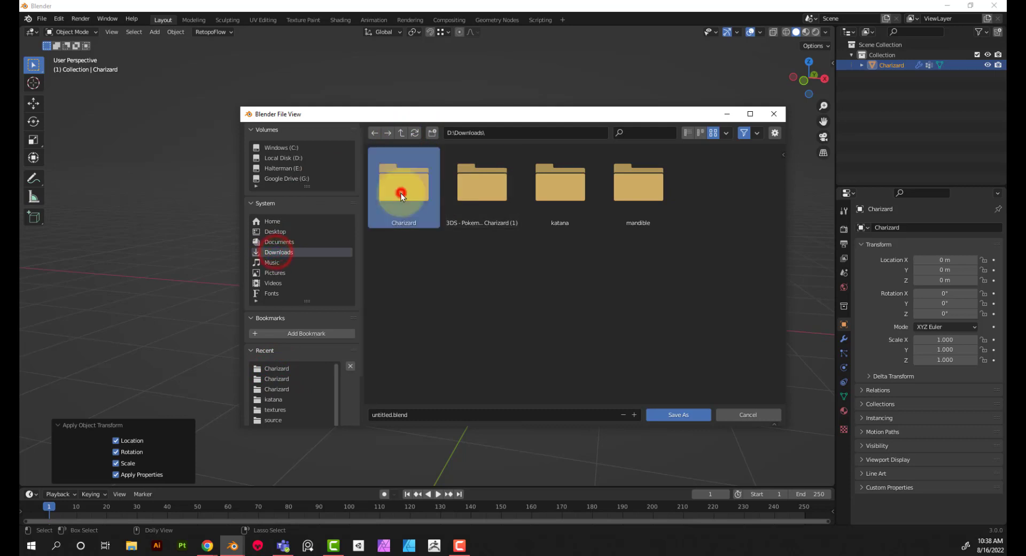
double_click(401, 193)
left_click(423, 414)
type("Charizard_1")
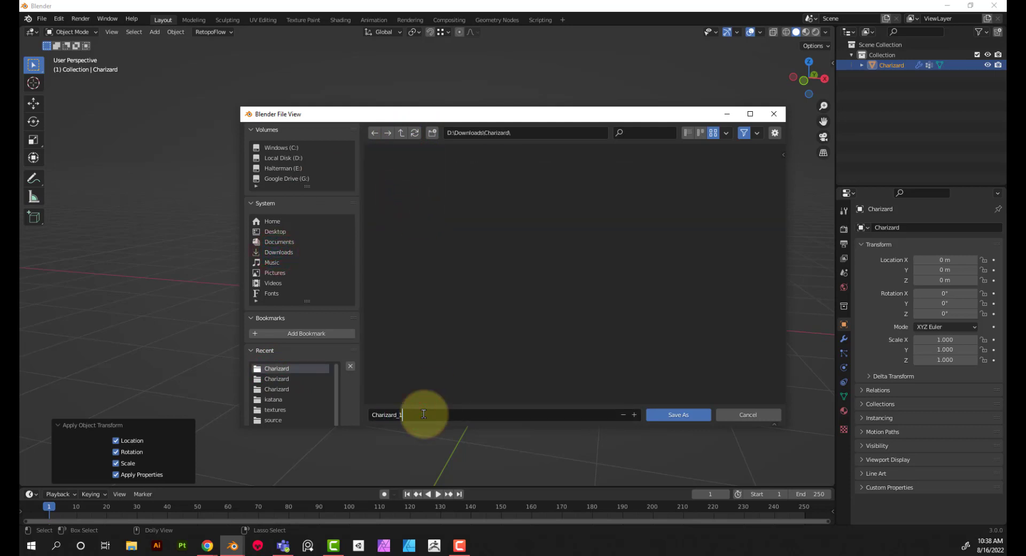
key("Return")
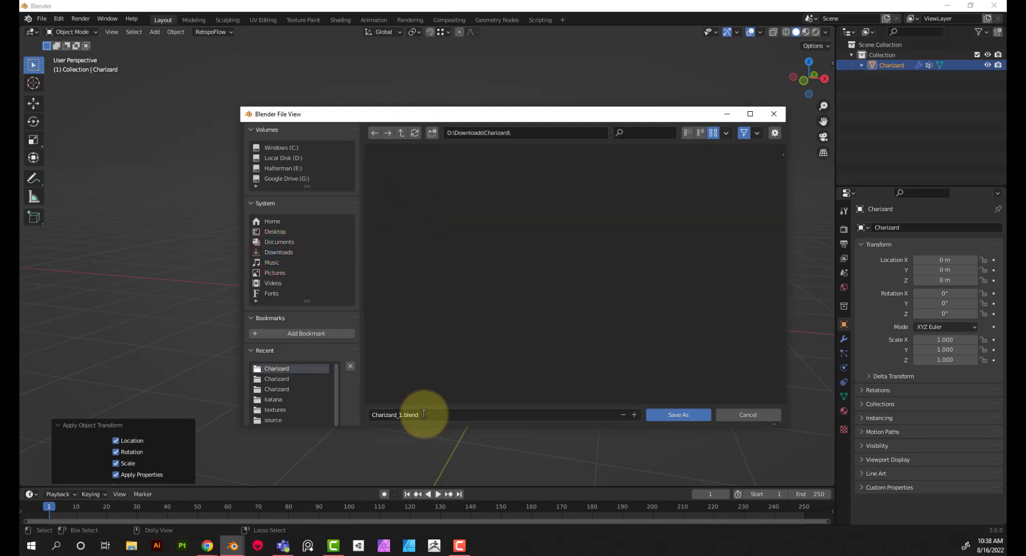
left_click(680, 415)
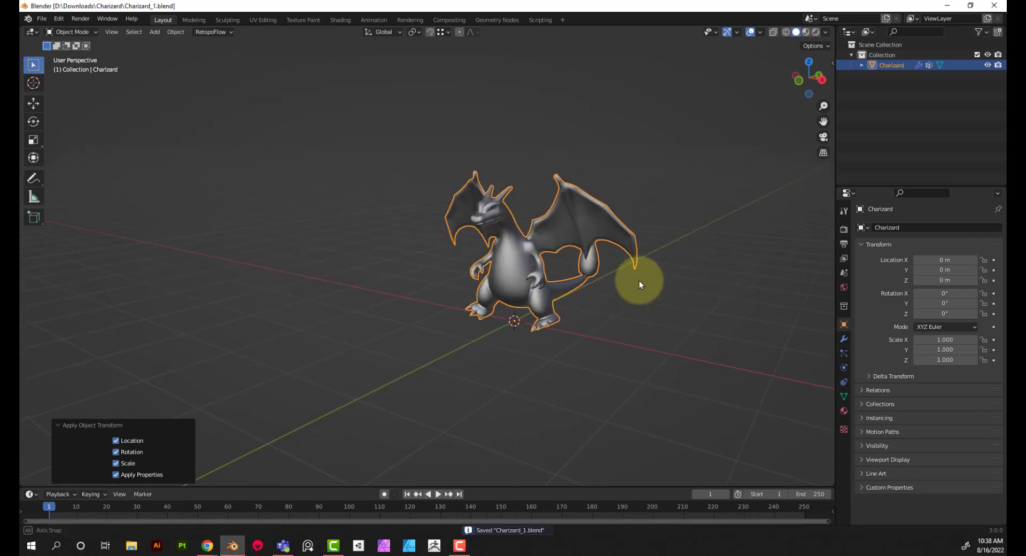
left_click(633, 350)
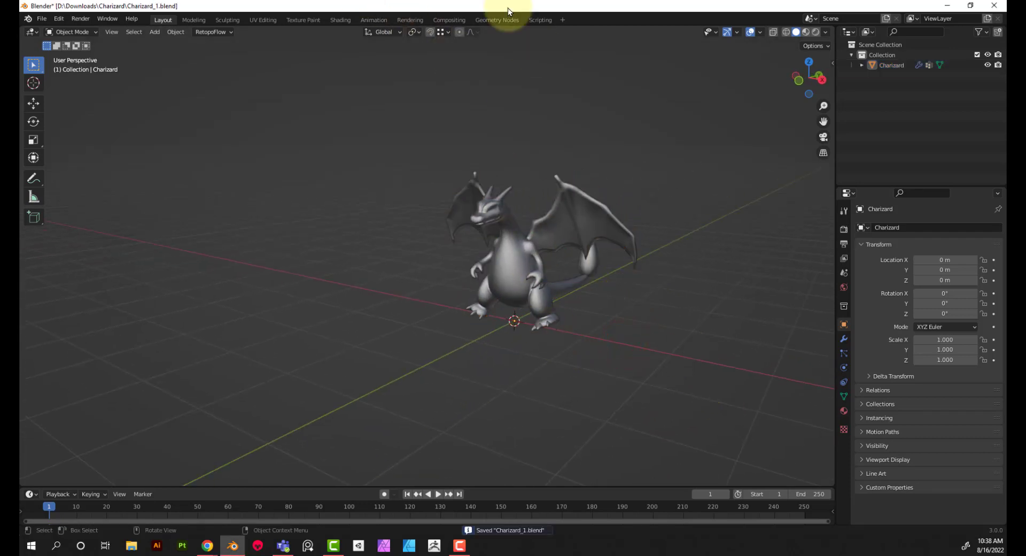